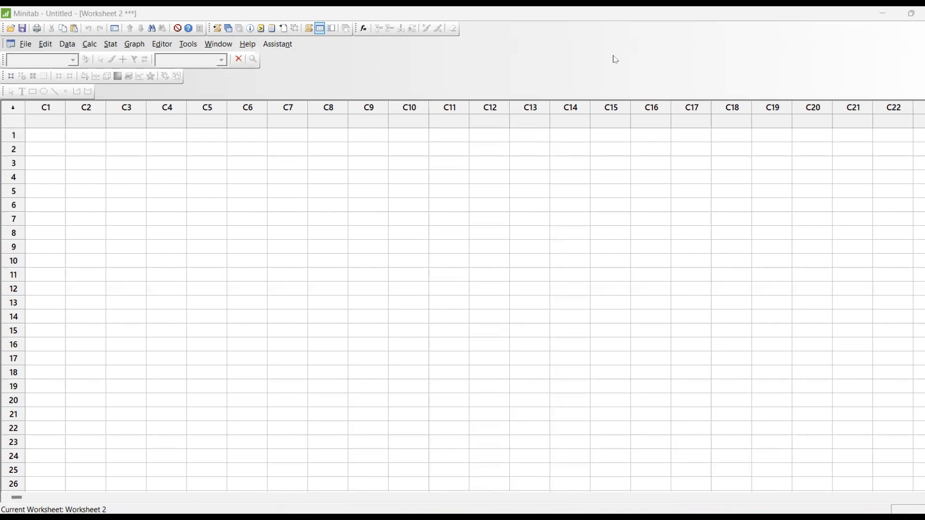
Open the ShippingData.MTW worksheet from the Getting Started folder of the Minitab sample data.
click(25, 43)
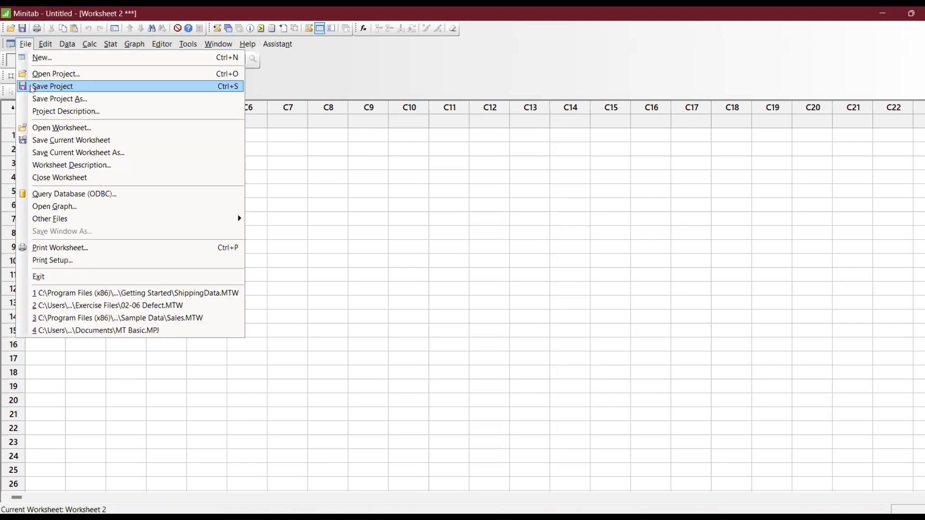
click(46, 127)
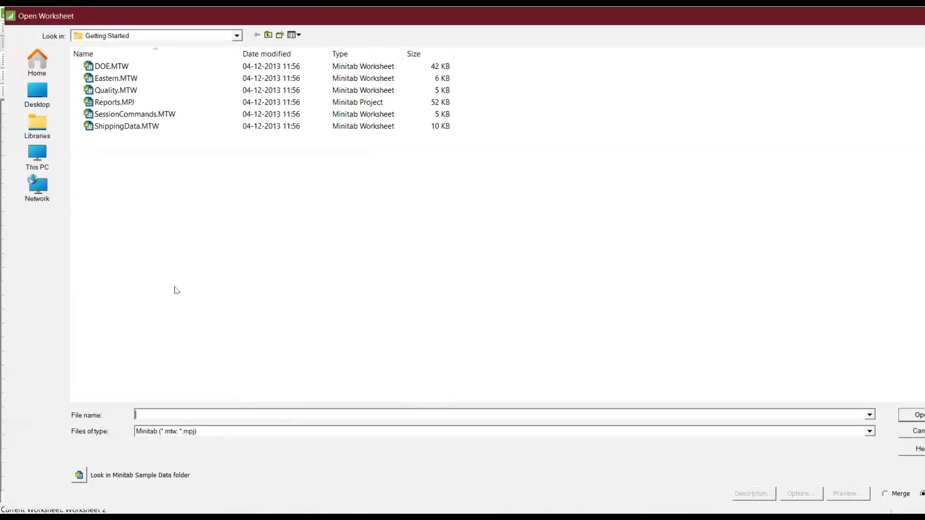
click(79, 477)
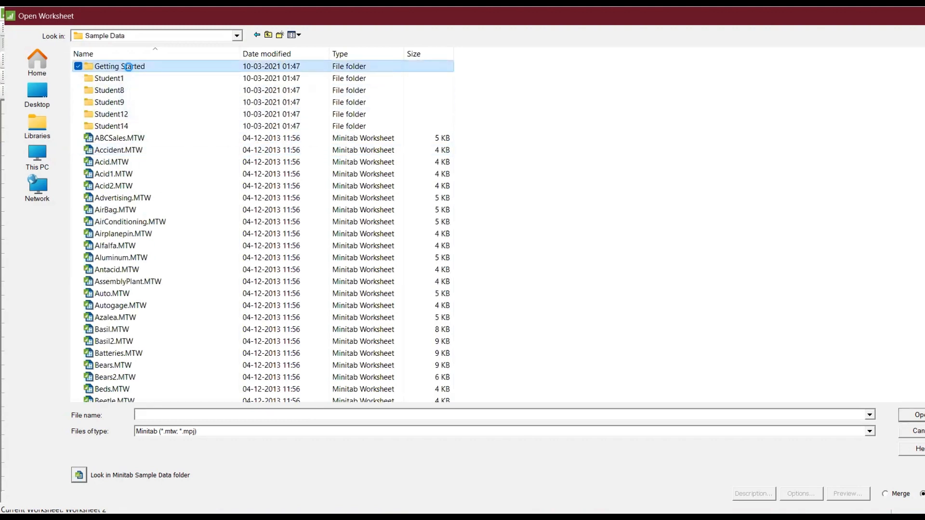
double_click(131, 68)
click(139, 127)
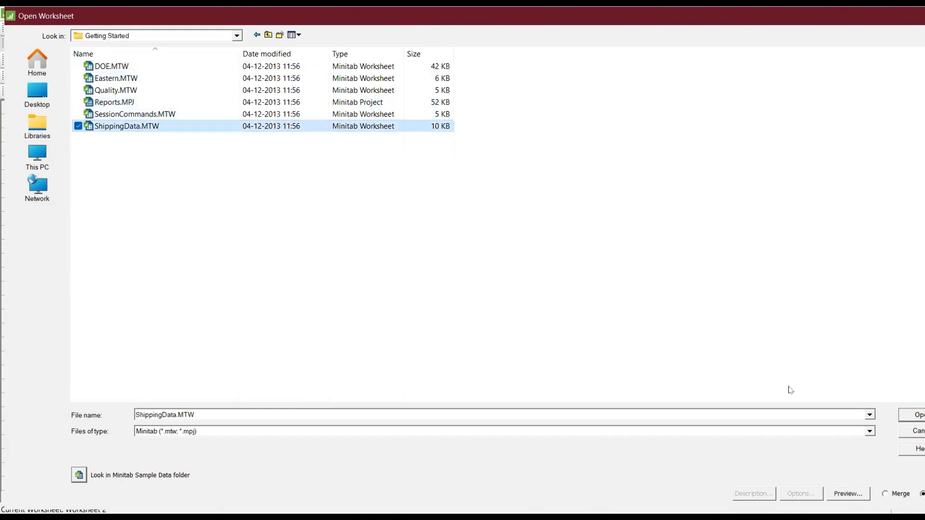
click(912, 415)
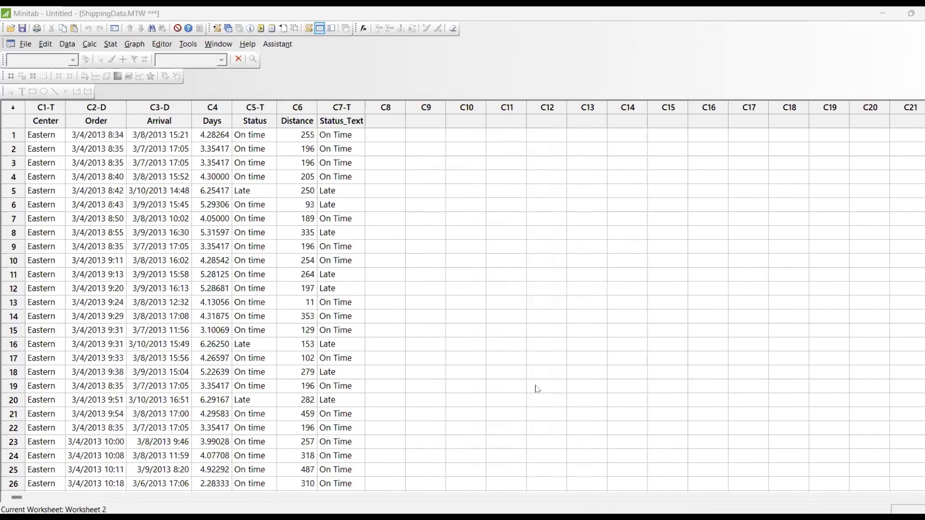
click(519, 299)
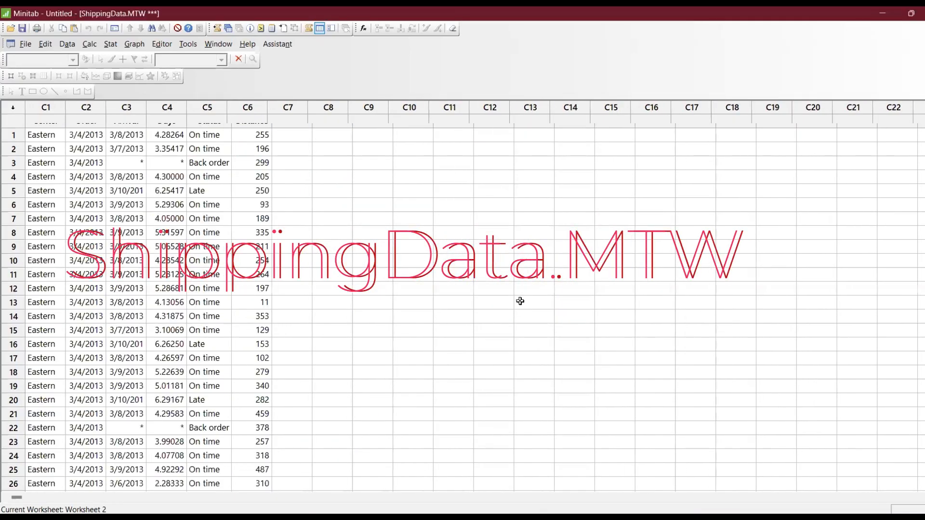
Look through the shipping records down to the last row and return to the first rows.
click(126, 250)
click(124, 257)
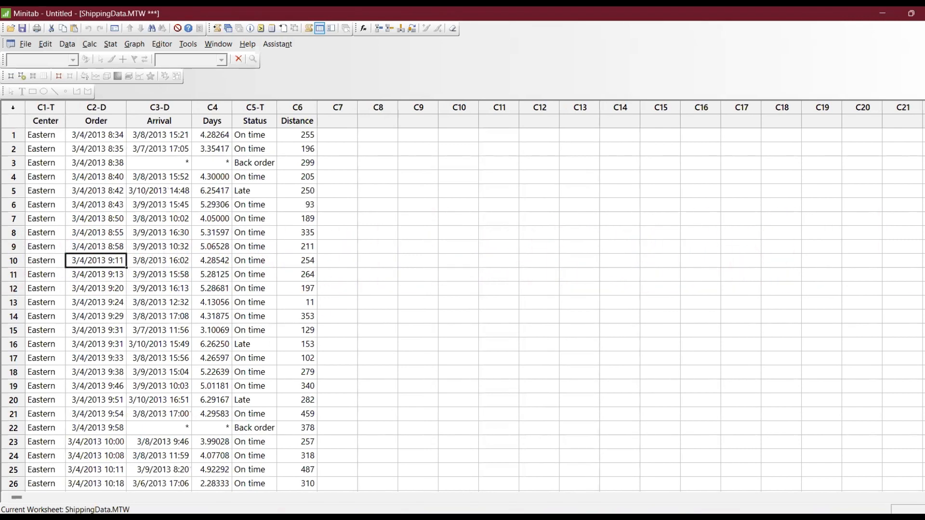
drag(924, 208, 924, 212)
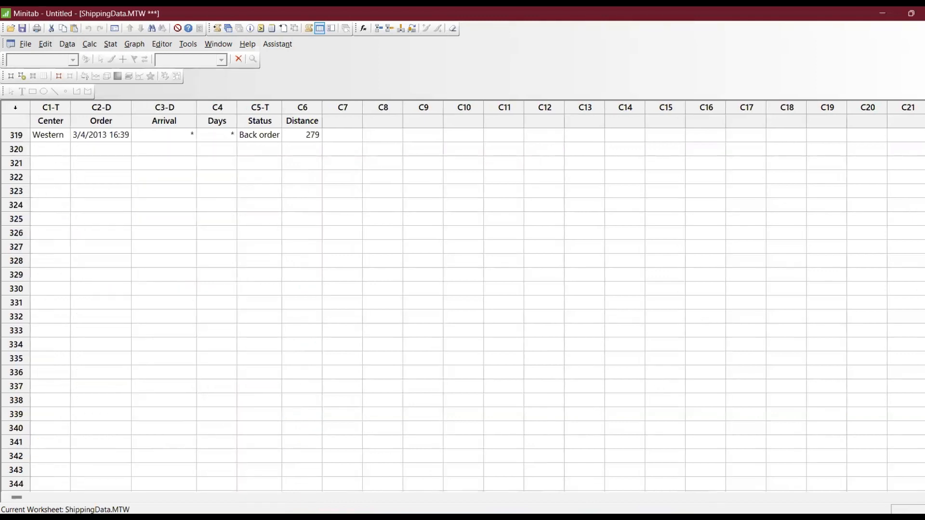
key(Page_Up)
key(Page_Up)
key(Page_Up)
key(Page_Up)
key(Page_Up)
key(Page_Up)
key(Page_Up)
key(Page_Up)
key(Page_Up)
key(Page_Up)
key(Page_Up)
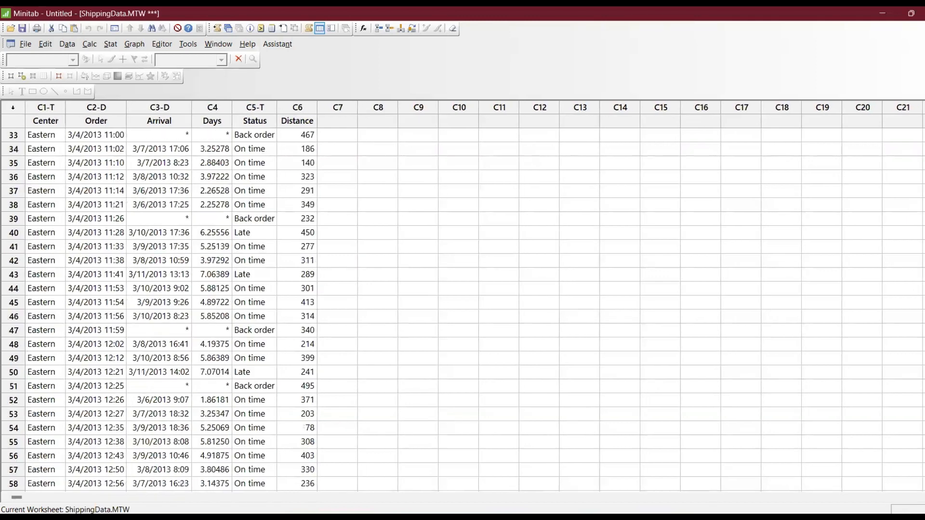
key(Page_Up)
key(Page_Up)
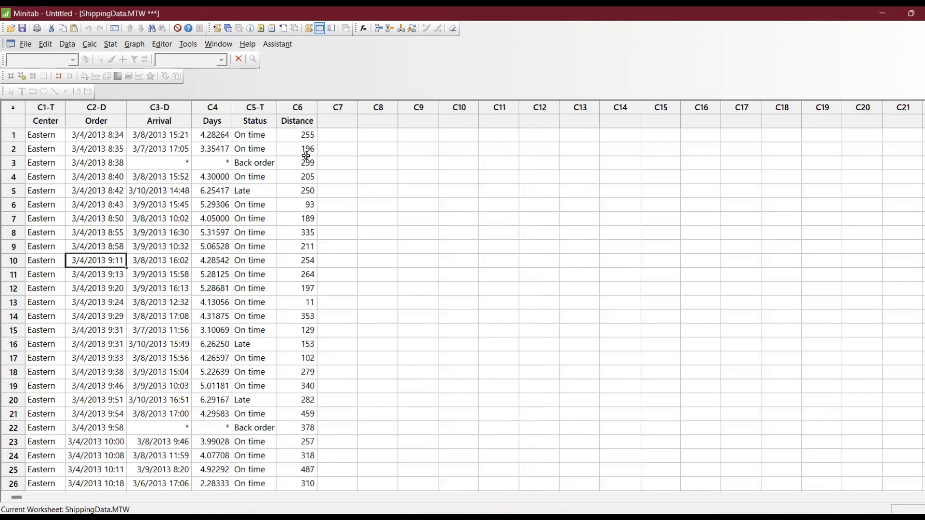
Name the empty column C7 Status_Text.
click(331, 121)
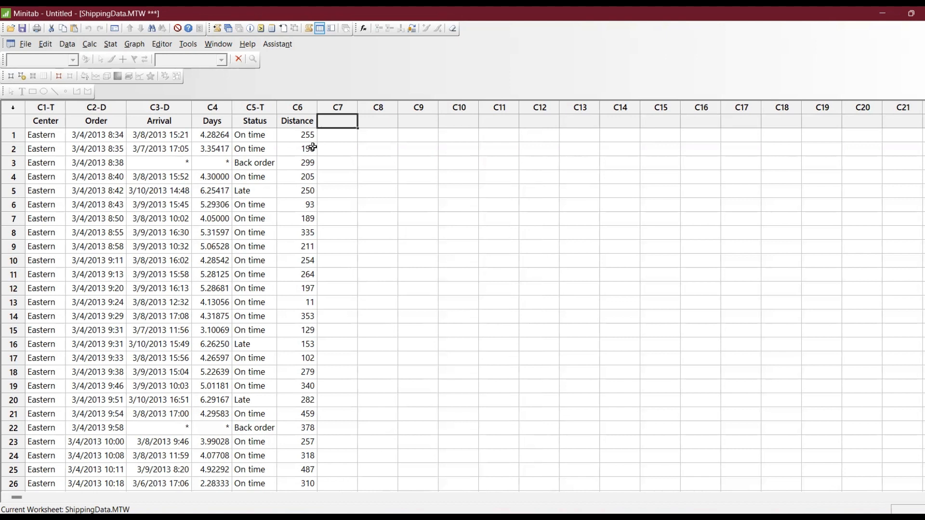
text(Status)
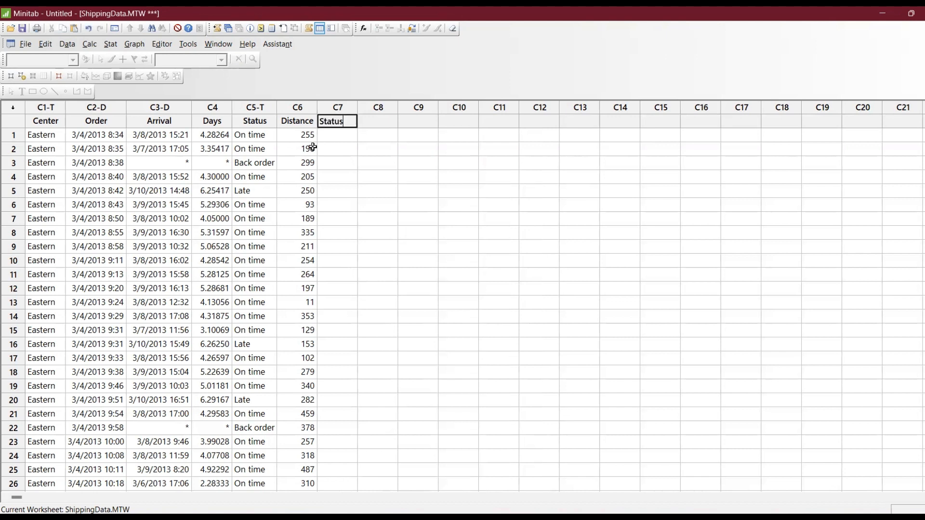
text(_Text)
key(Return)
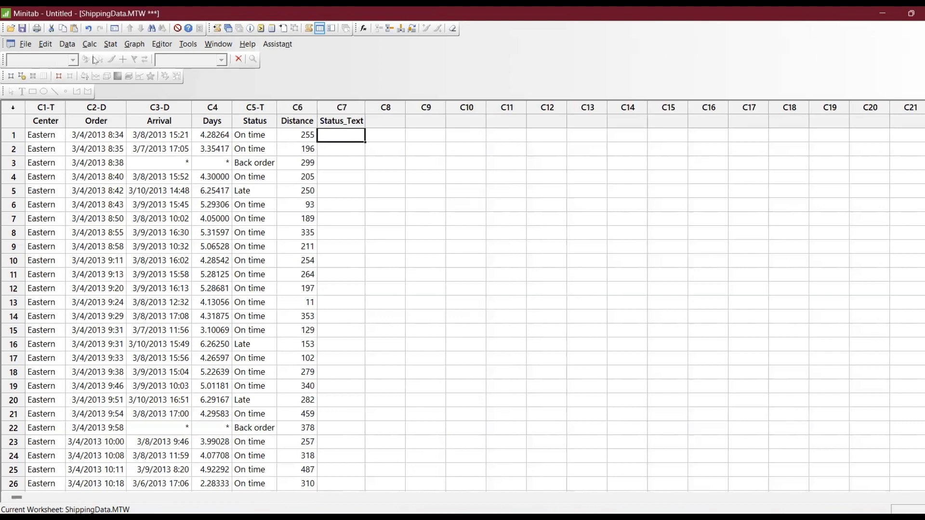
Set up a cleared numeric-to-text coding that reads from Days and stores the coded data in Status_Text.
key(alt+c)
click(66, 44)
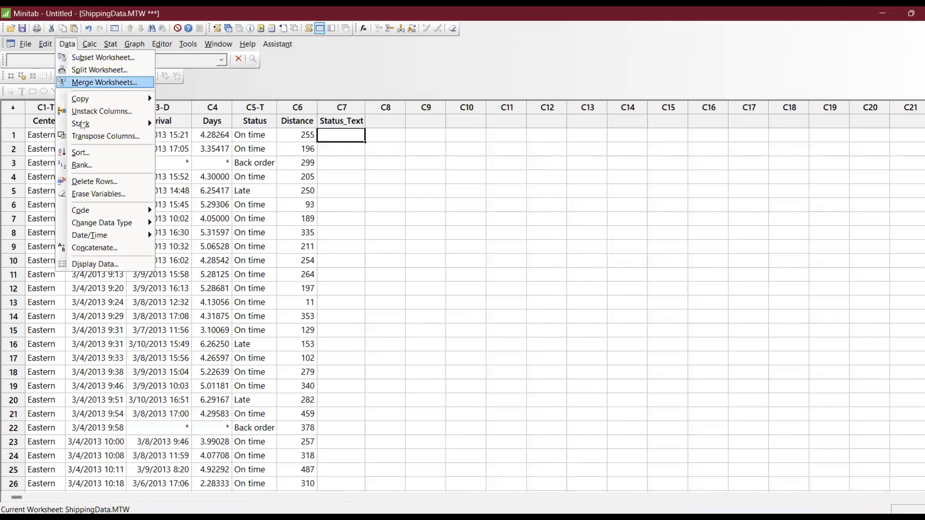
mouse_move(105, 214)
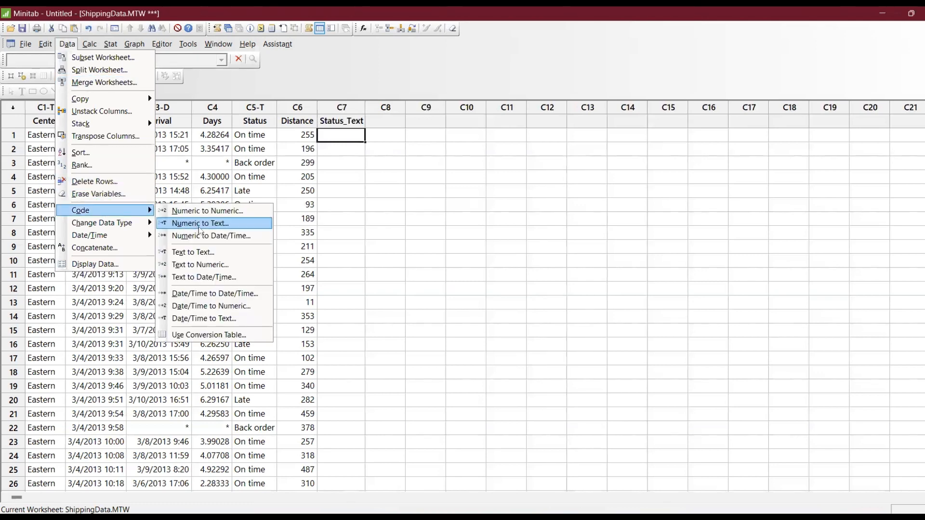
click(202, 222)
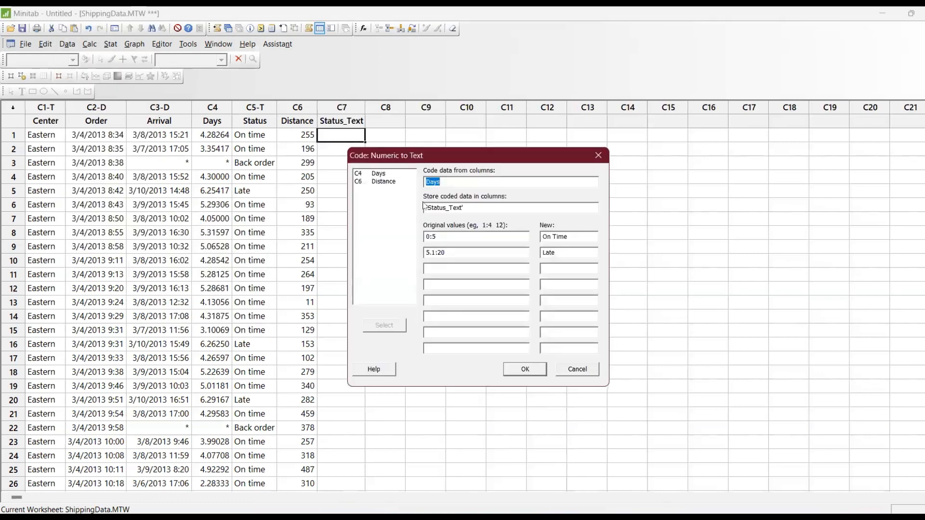
key(F3)
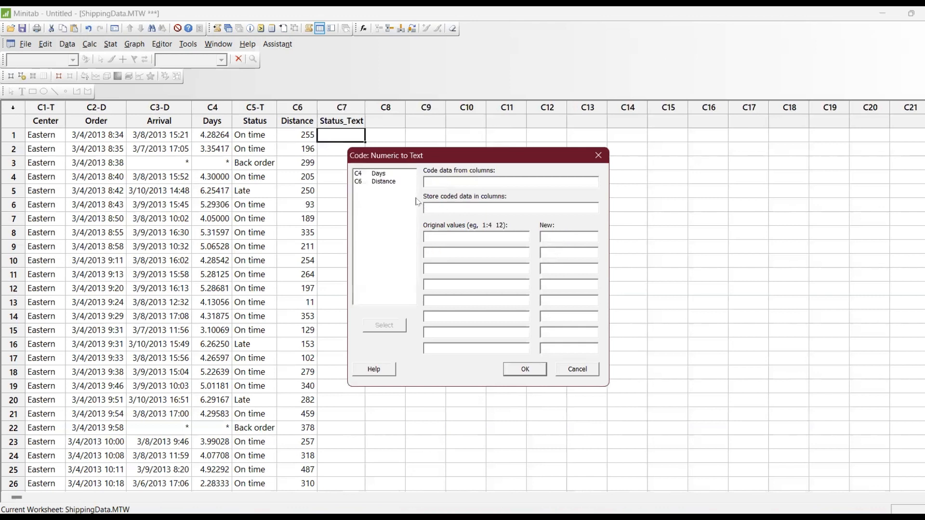
double_click(381, 174)
click(447, 205)
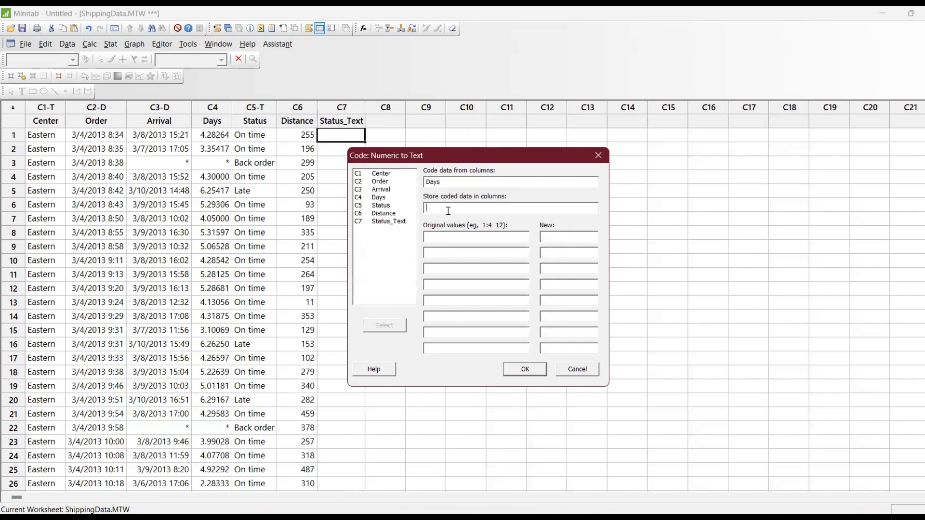
double_click(396, 223)
Code the missing value * as Back Order and the range 0:5 as On Time.
click(452, 238)
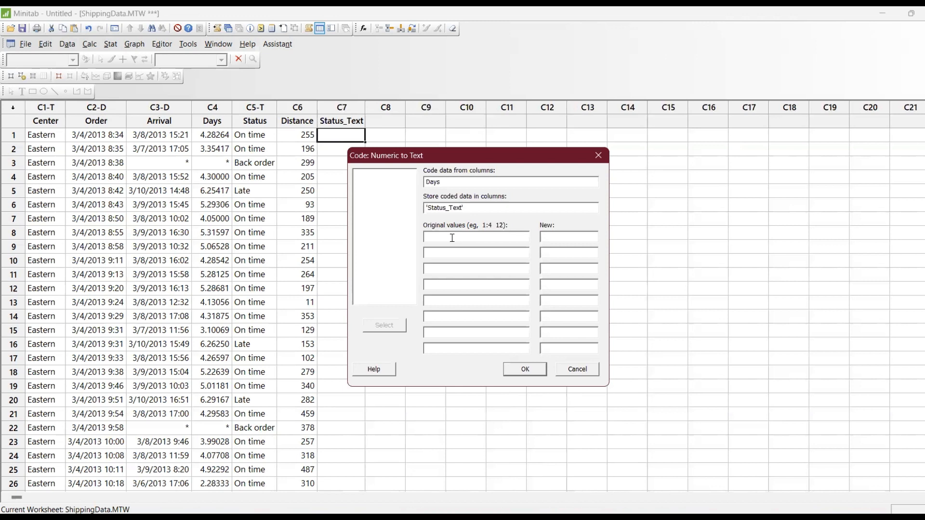
text(*)
key(Tab)
text(Back Order)
key(Tab)
text(0:)
key(BackSpace)
key(BackSpace)
text(0:5)
key(Tab)
text(On Time)
Code the range 5.1:20 as Late and run the numeric-to-text coding.
key(Tab)
text(5.)
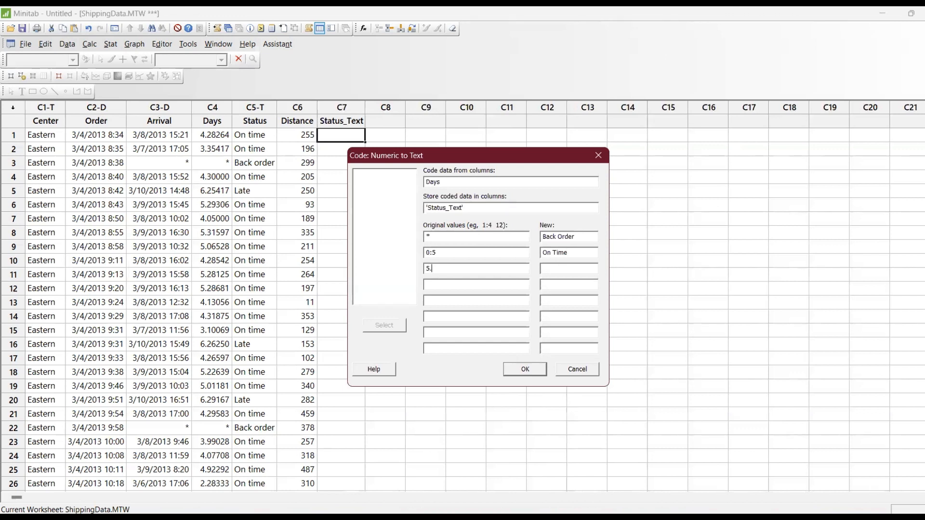
text(1:20)
key(Tab)
text(Late)
click(532, 366)
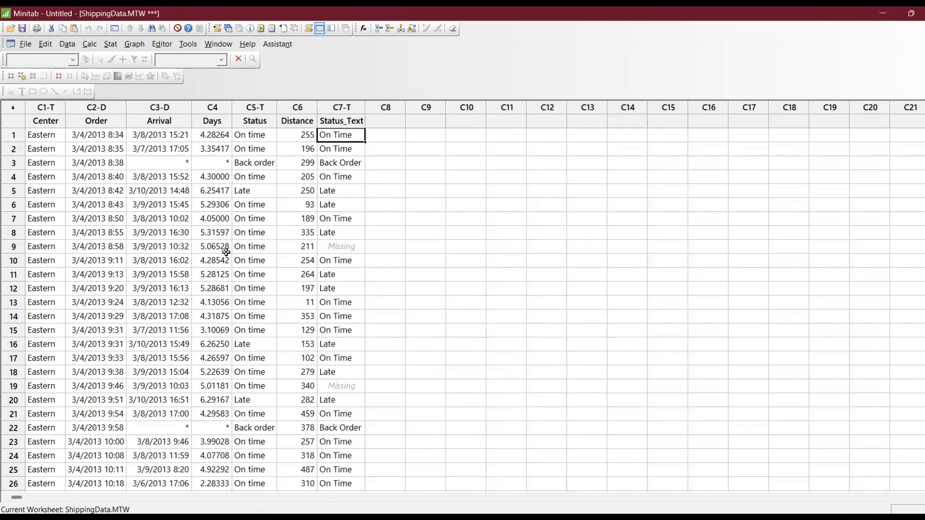
Change the Late range in the Days coding to 5.01:20 and run the coding again.
key(ctrl+e)
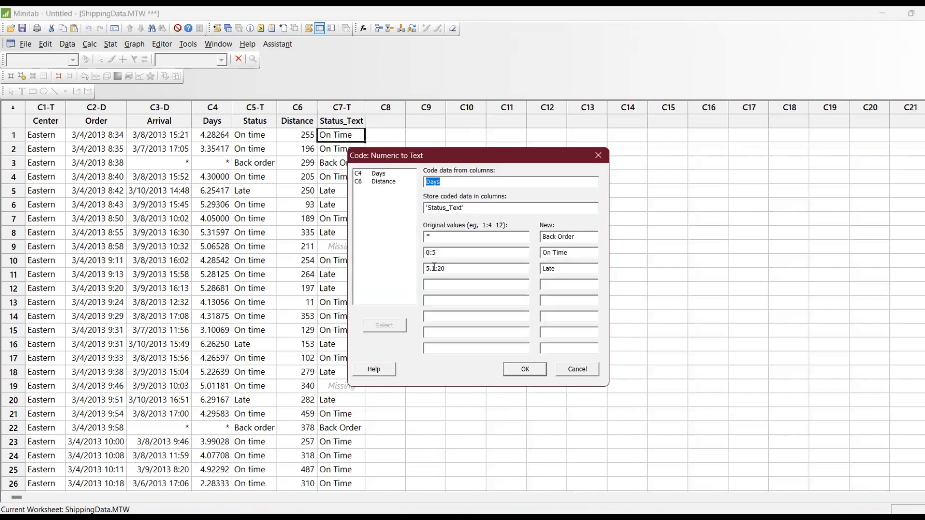
click(432, 268)
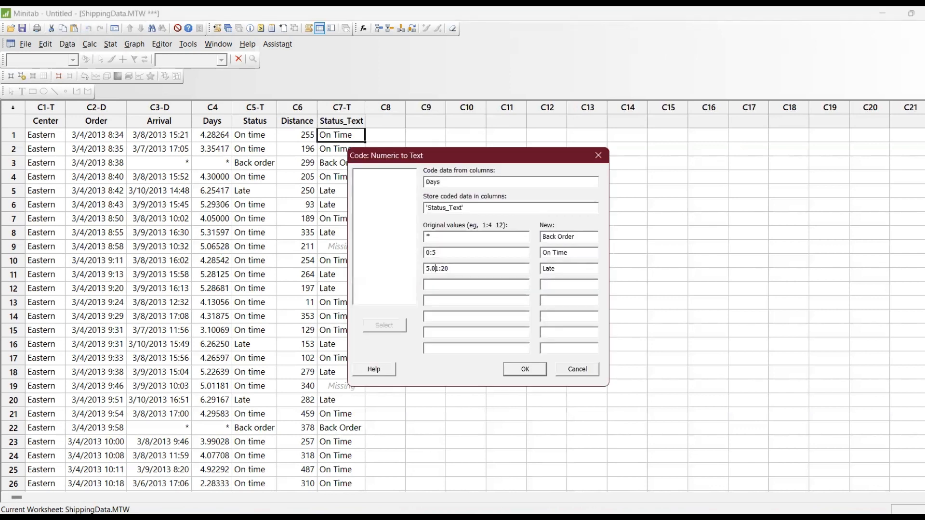
click(527, 369)
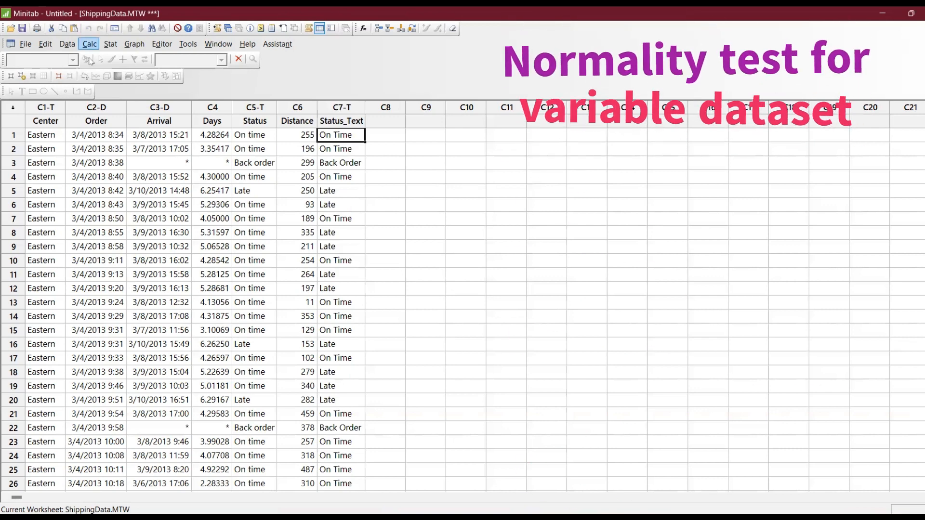
Run an Anderson-Darling normality test on the Days column without percentile lines.
click(110, 44)
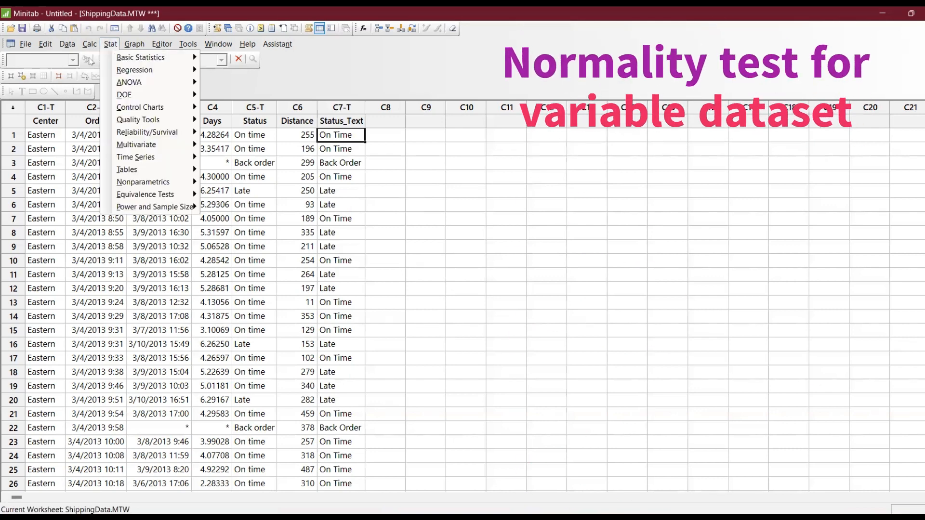
mouse_move(112, 59)
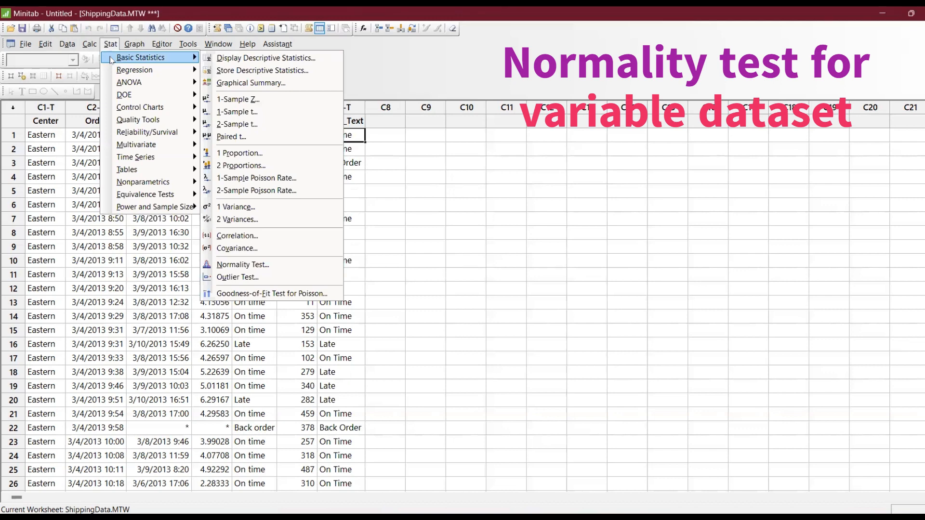
click(238, 264)
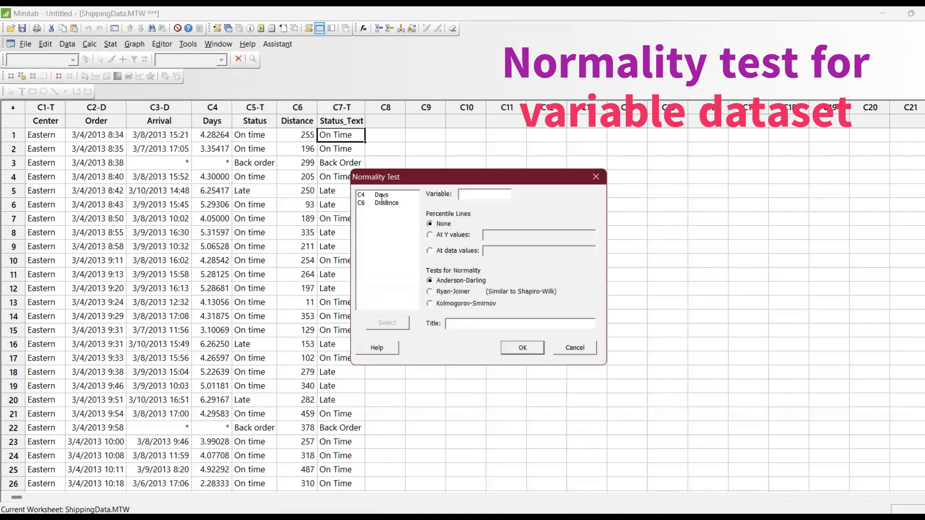
double_click(382, 198)
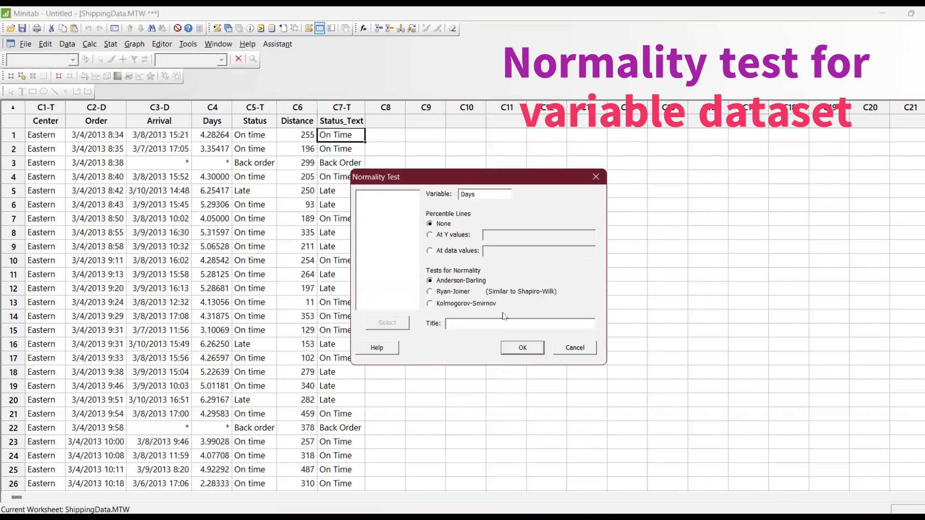
click(520, 348)
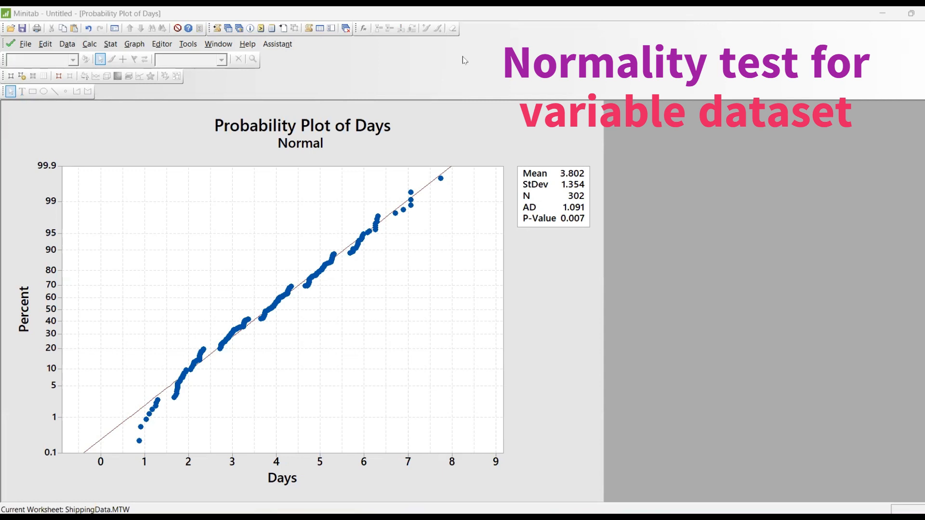
Create a graphical summary of the Days column at a 95.0 confidence level.
click(109, 45)
mouse_move(125, 59)
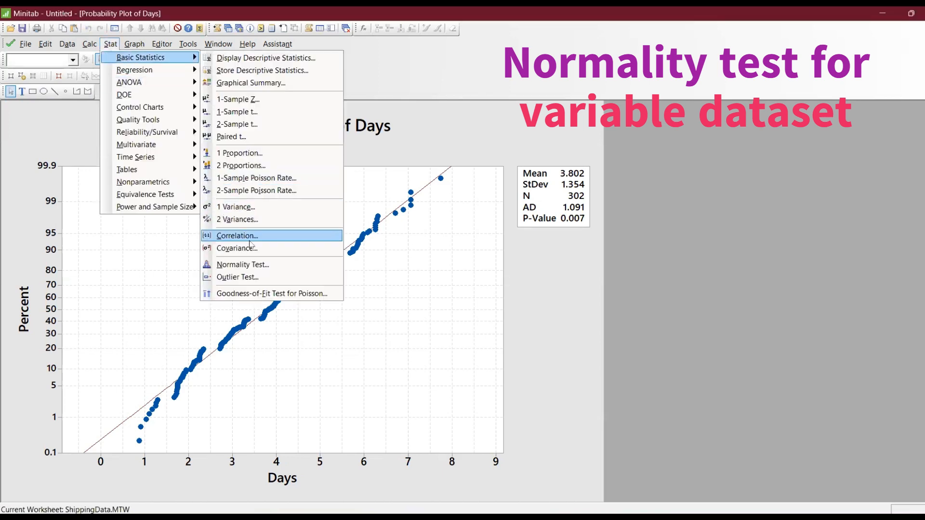
click(267, 84)
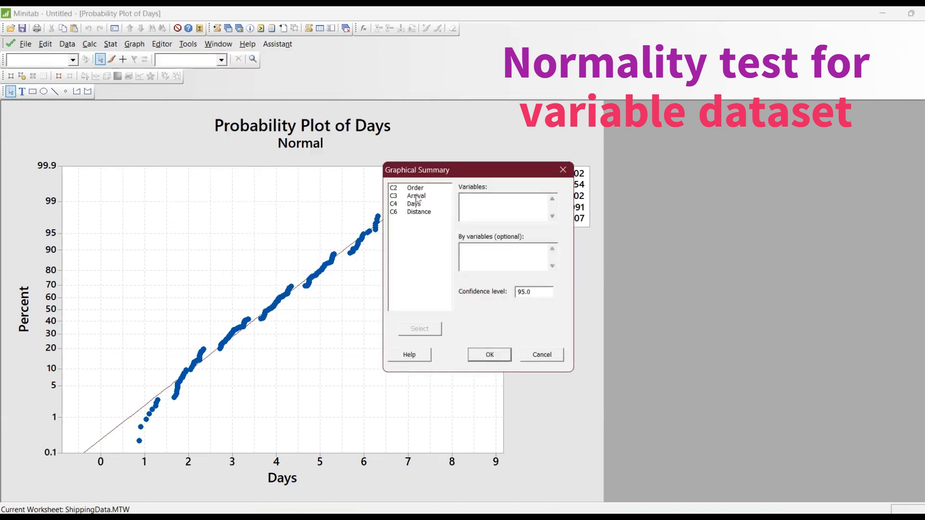
double_click(415, 204)
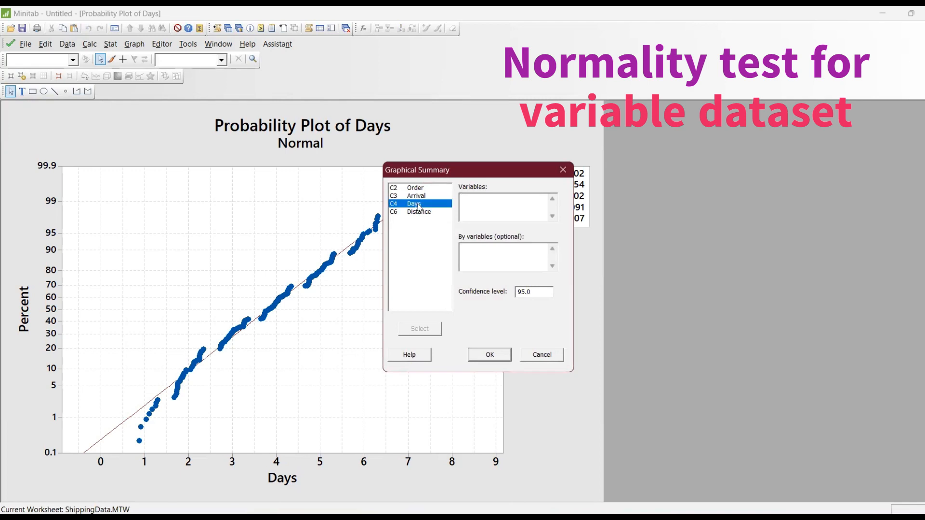
click(489, 355)
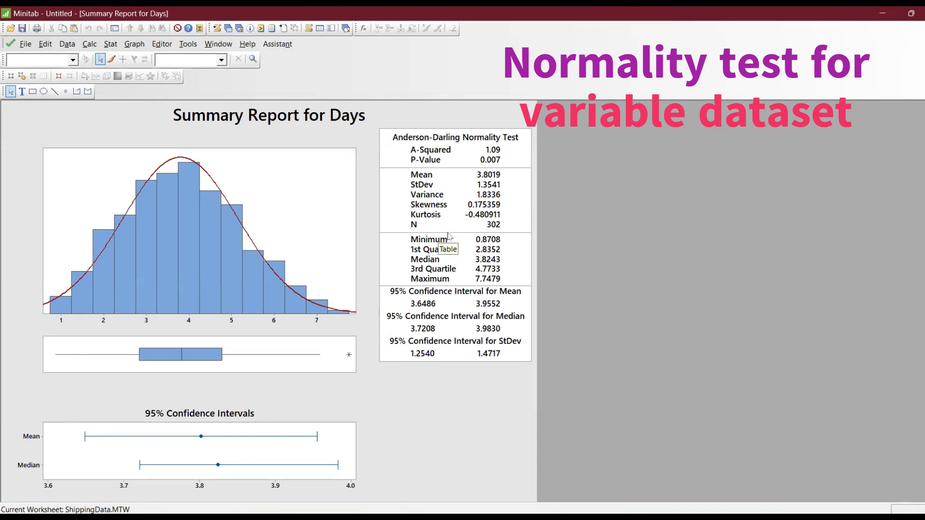
Start an I-MR control chart for individuals with Days as the variable.
click(107, 48)
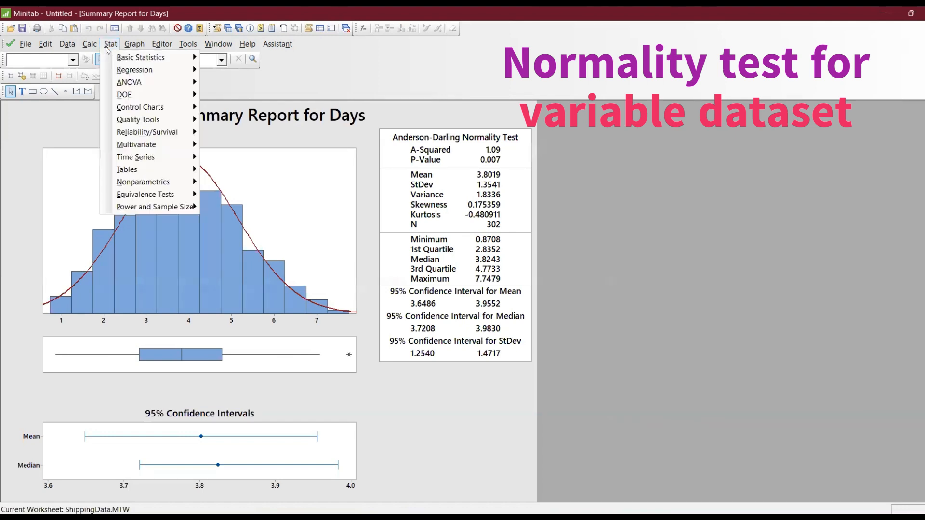
mouse_move(173, 110)
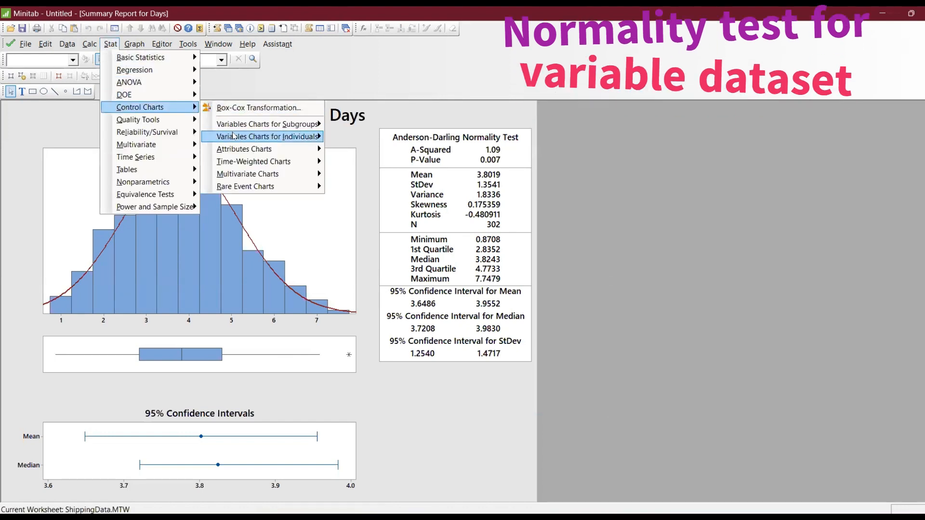
mouse_move(328, 137)
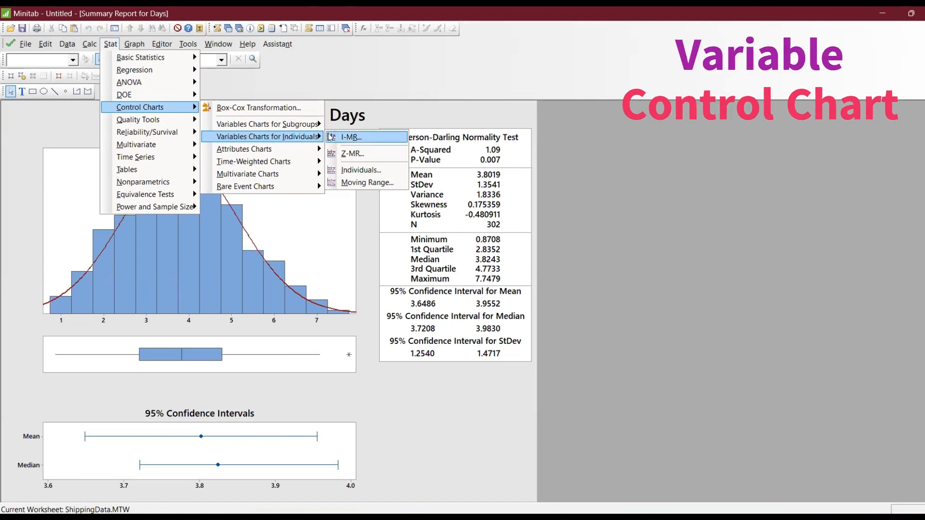
click(331, 137)
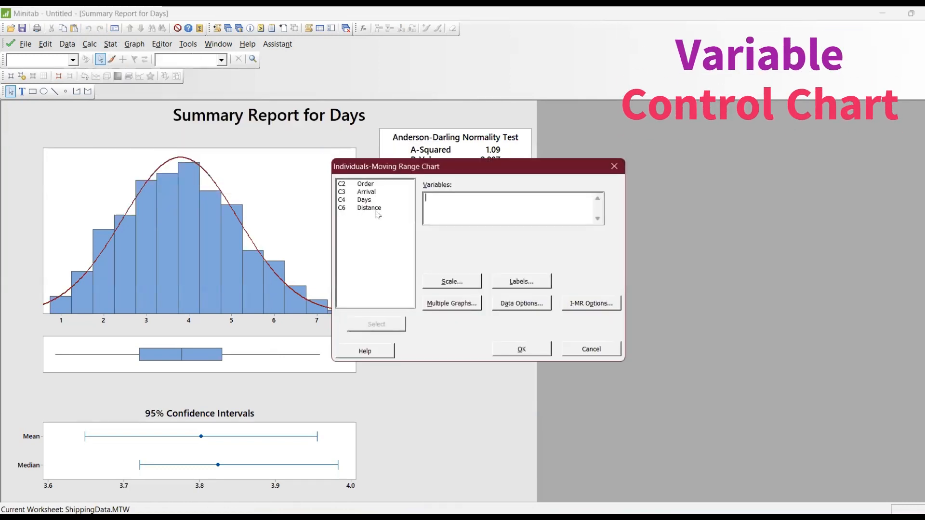
double_click(365, 200)
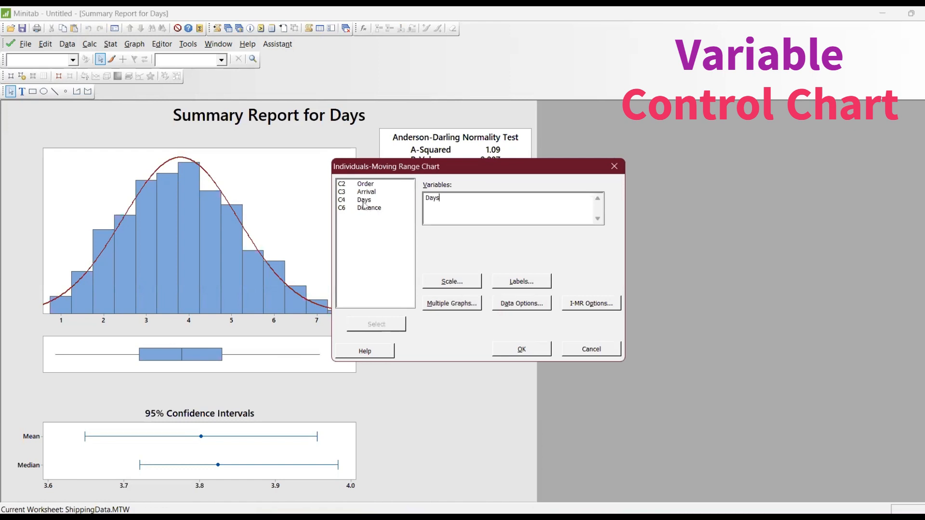
Set the chart's X scale to Stamp, using the Center column as the stamp column.
click(447, 287)
click(460, 213)
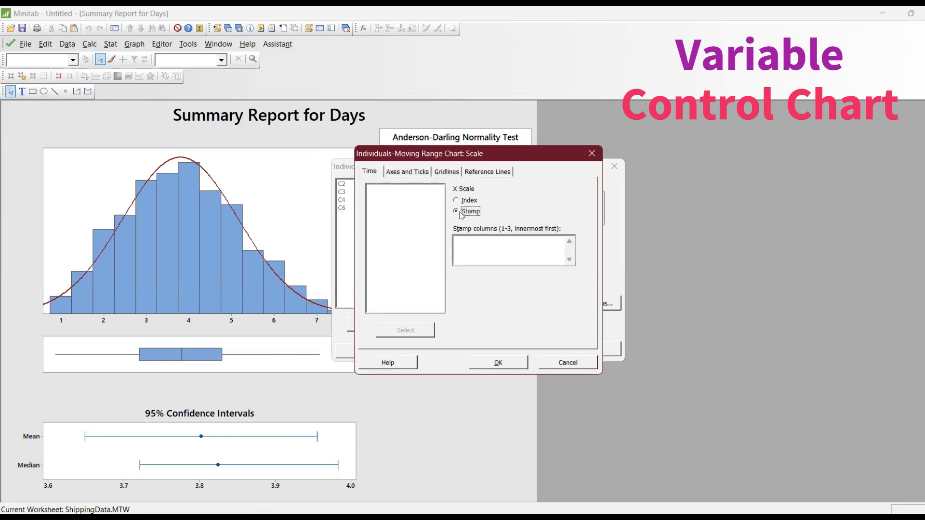
click(484, 252)
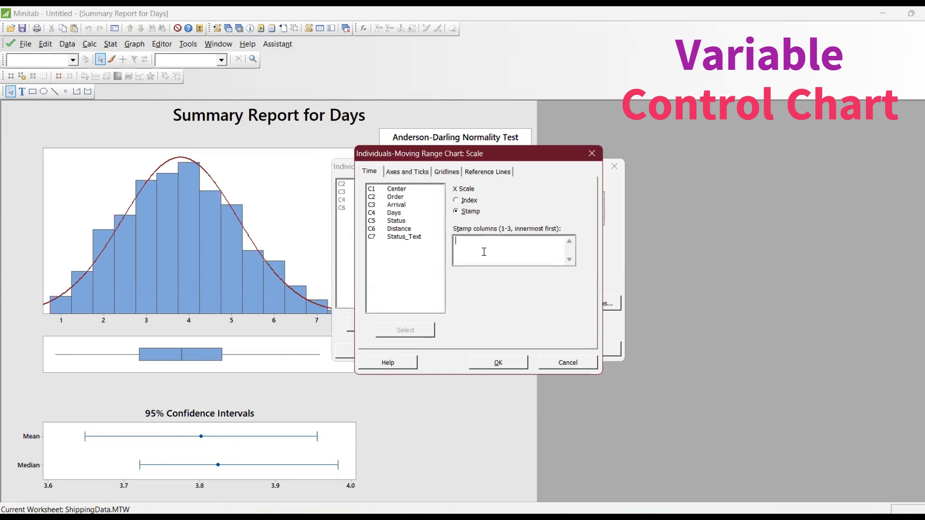
double_click(409, 192)
click(499, 363)
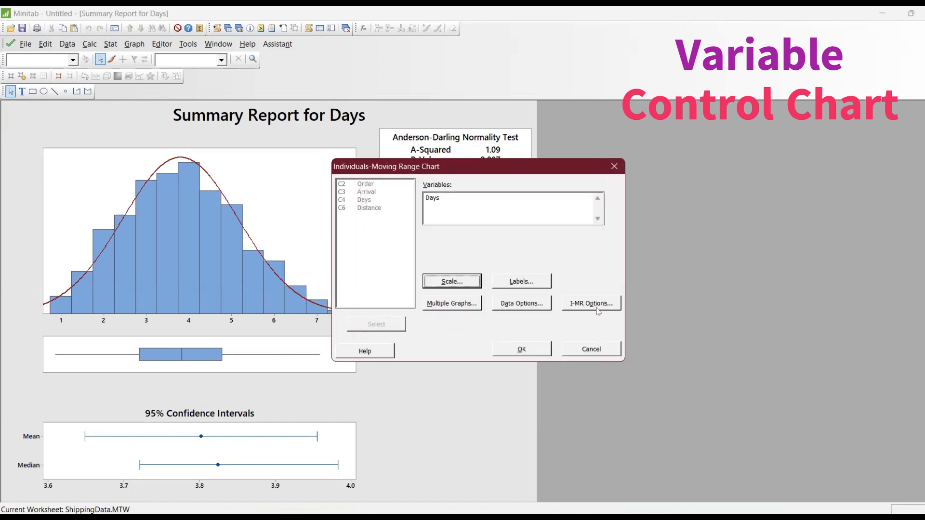
Set the I-MR chart options to perform all tests for special causes.
click(594, 311)
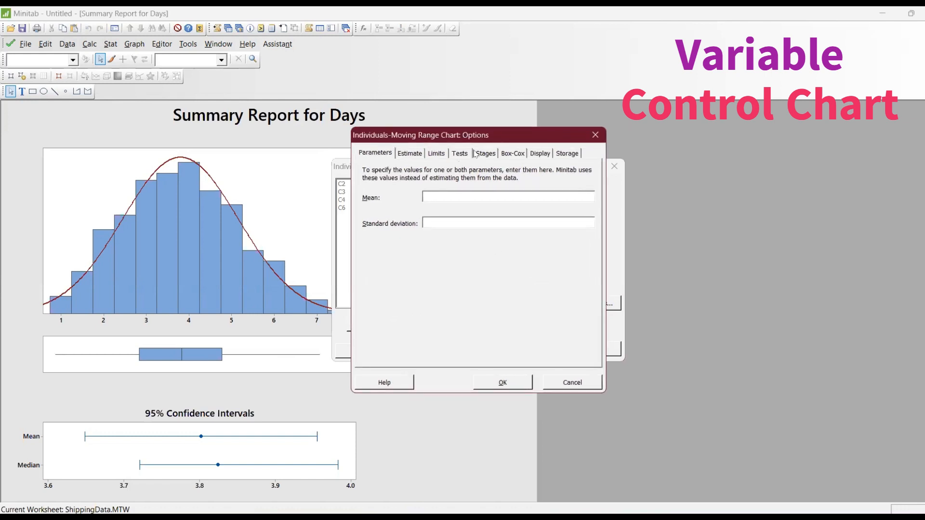
click(468, 153)
click(490, 157)
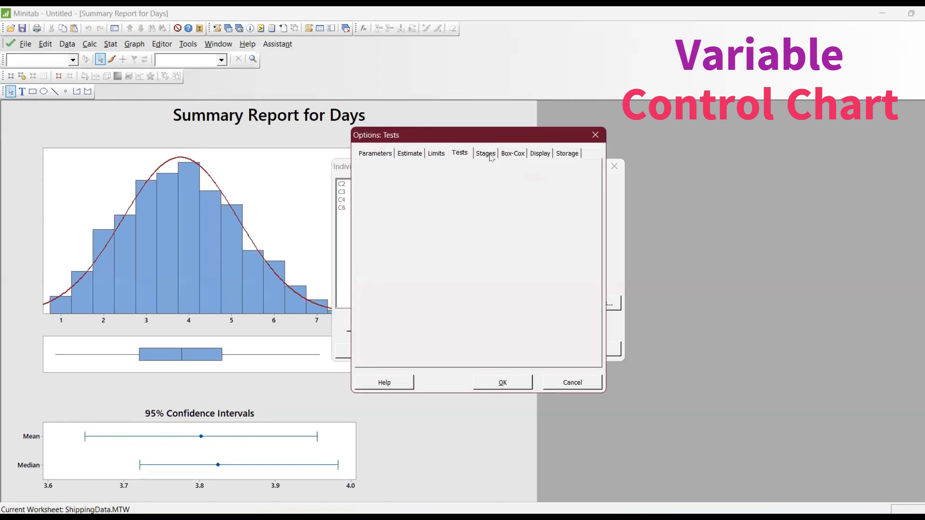
click(458, 153)
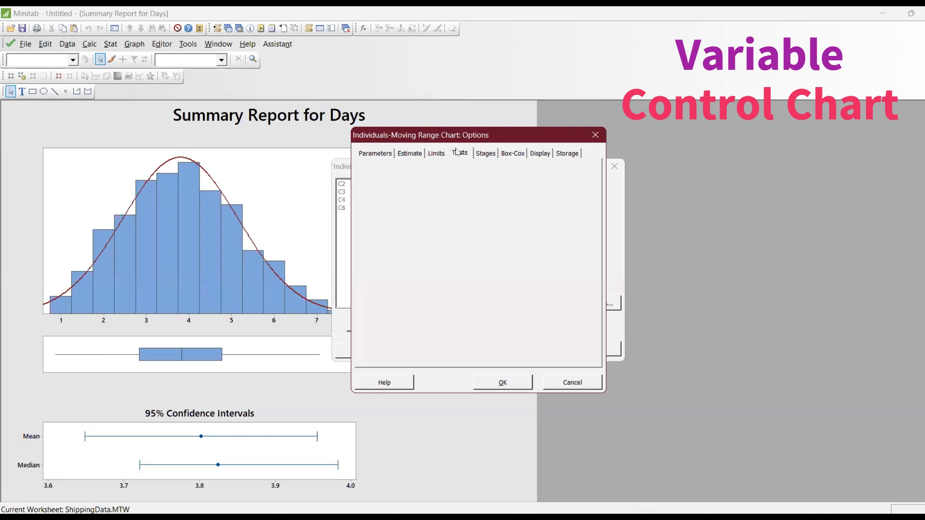
click(473, 171)
click(473, 182)
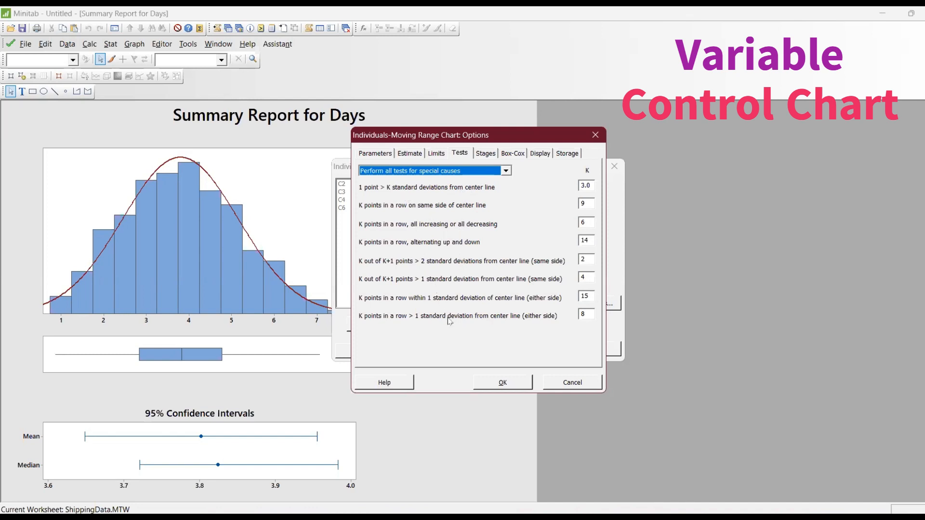
Define the chart's stages by Center, starting with each new value, and generate the I-MR chart.
click(485, 153)
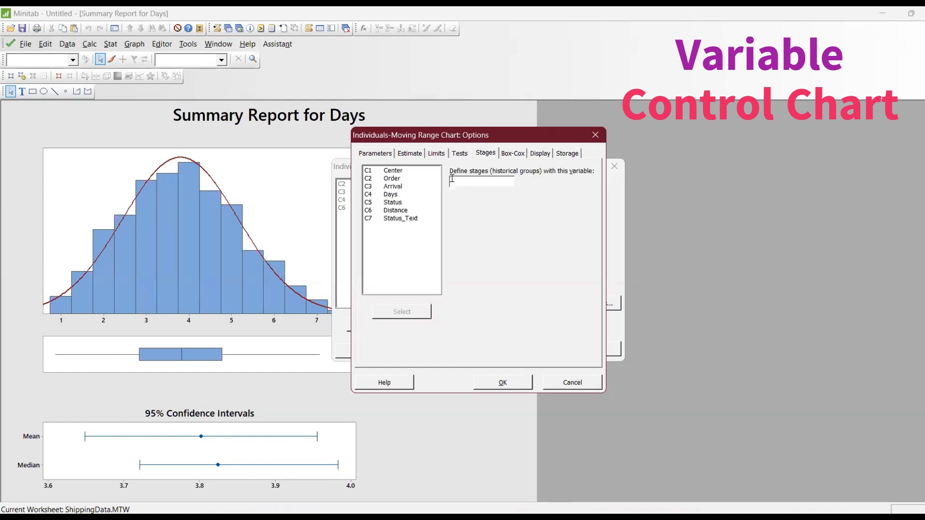
double_click(403, 171)
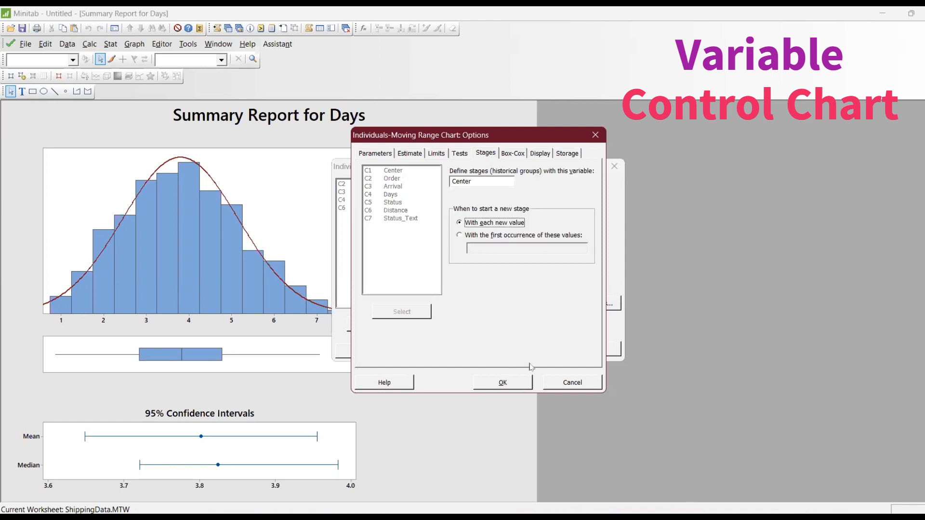
click(531, 382)
click(530, 350)
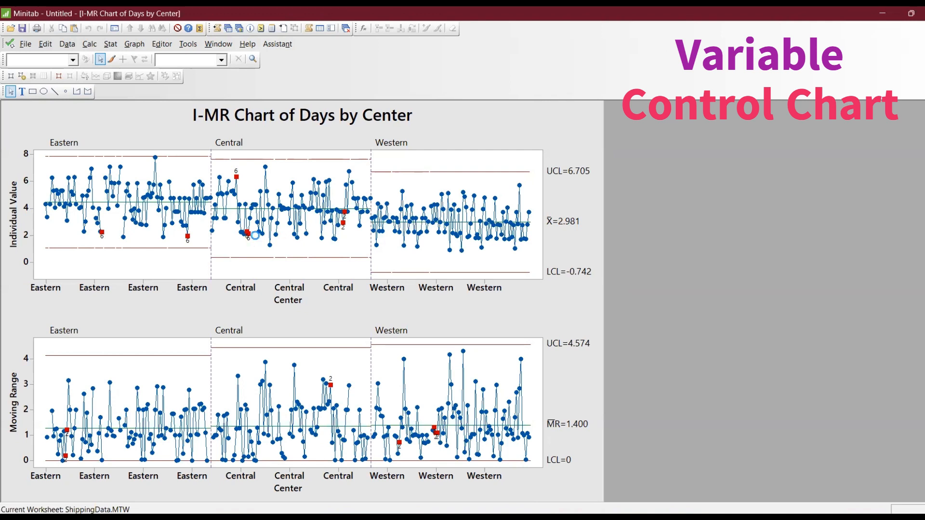
Reopen the I-MR options and compare the special-cause test rules with the flagged points on the chart, leaving the settings unchanged.
key(ctrl+e)
click(584, 309)
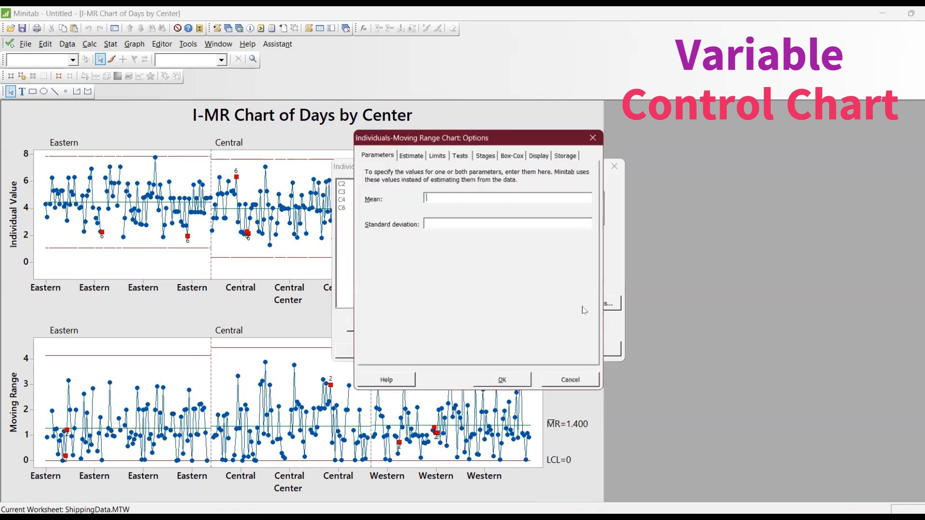
click(487, 155)
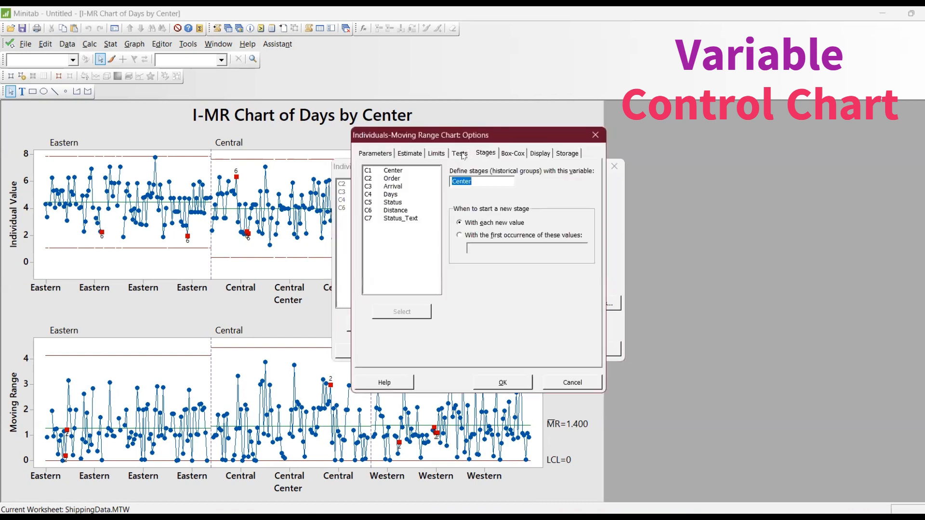
click(462, 154)
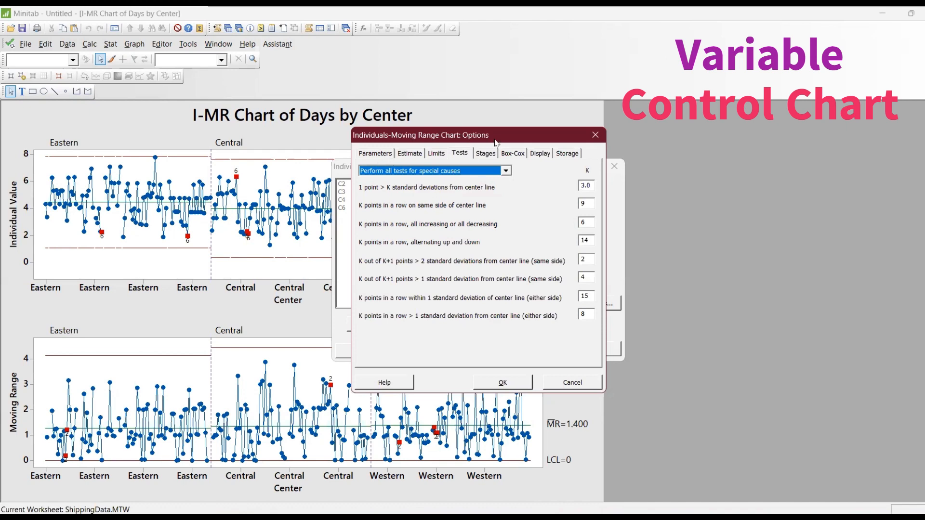
drag(496, 143, 766, 141)
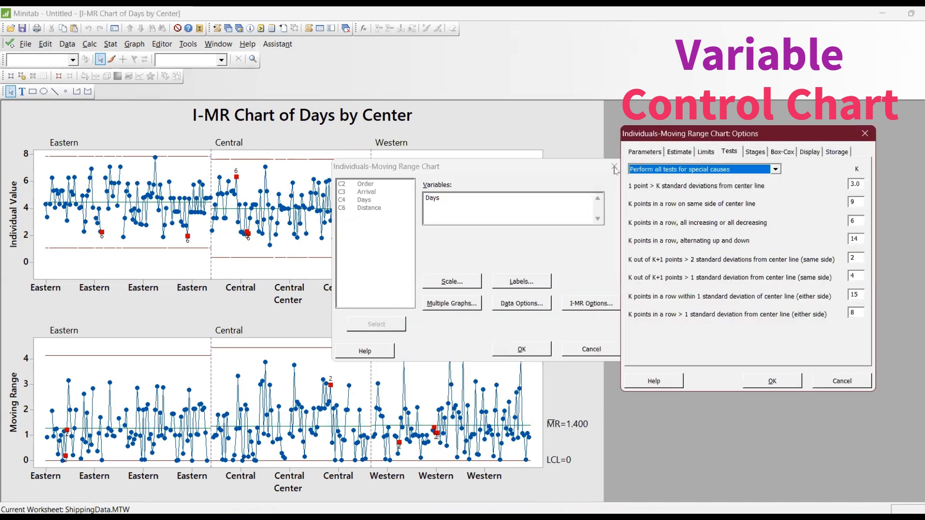
click(604, 351)
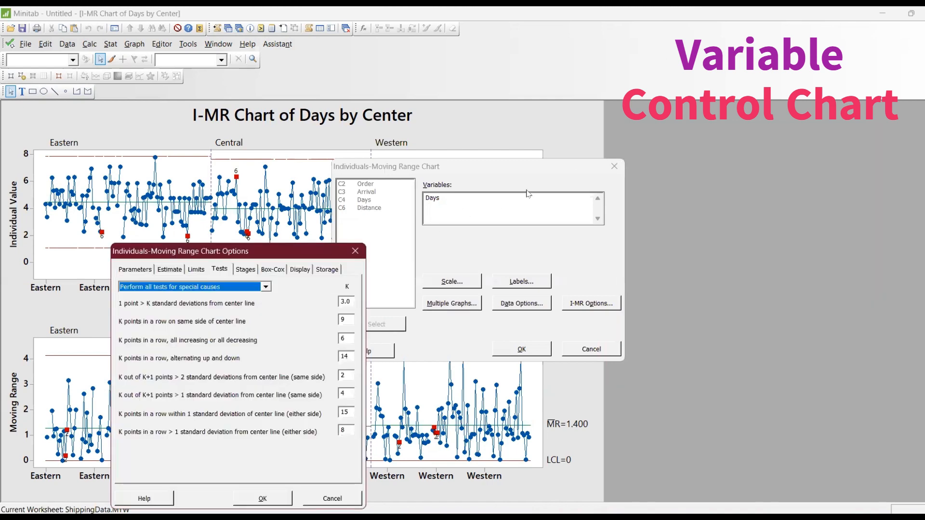
click(615, 168)
click(397, 292)
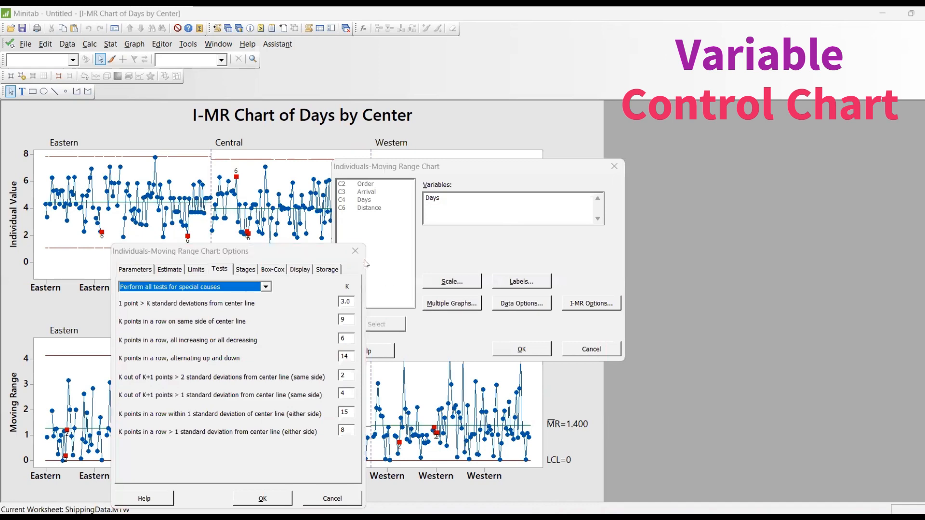
drag(332, 257, 691, 131)
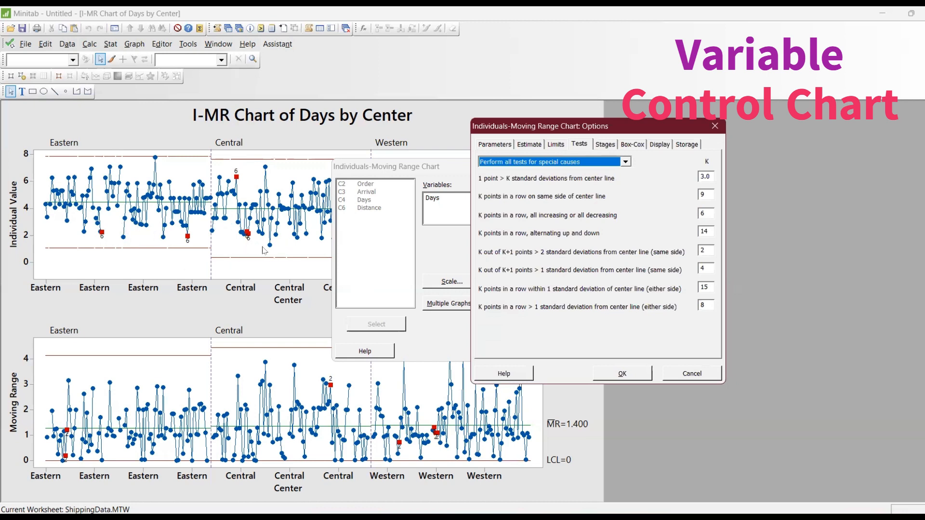
click(715, 127)
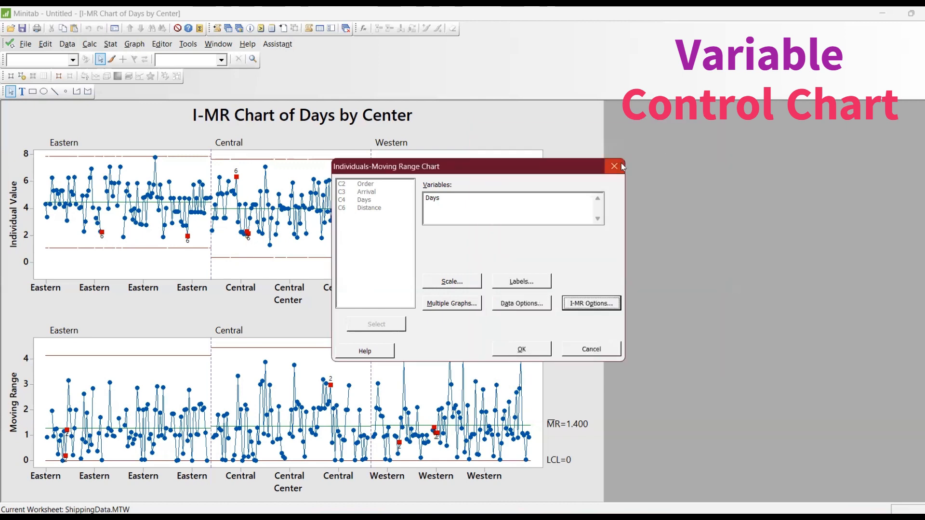
click(618, 165)
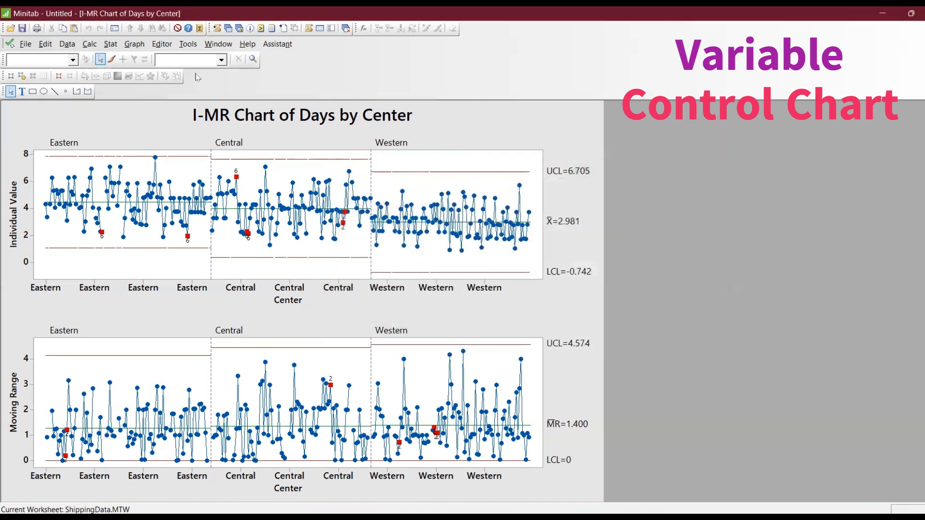
Start a With Fit histogram with Days as the graph variable.
click(135, 47)
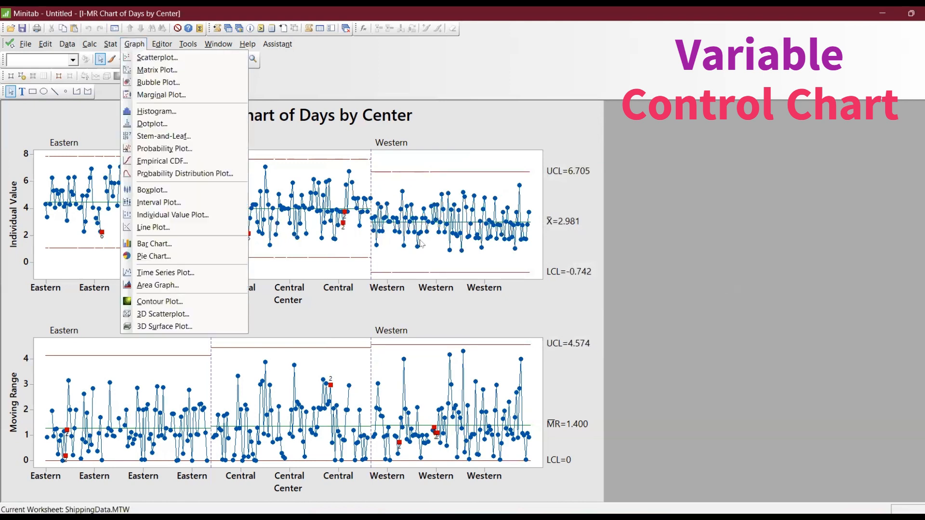
click(212, 111)
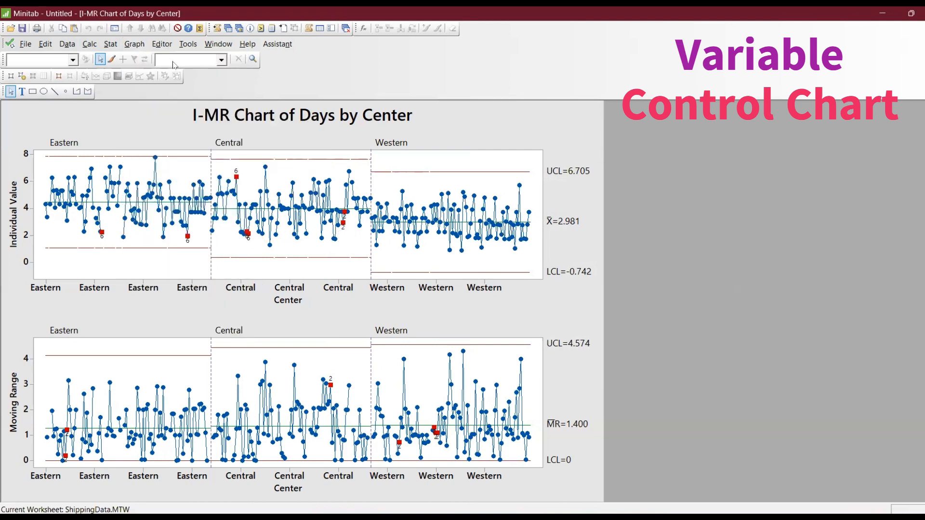
click(134, 44)
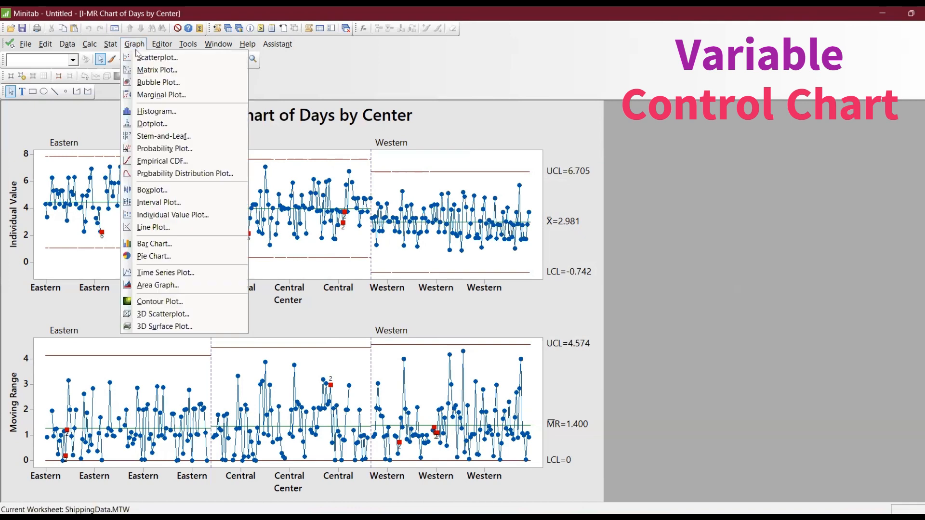
click(155, 111)
click(449, 227)
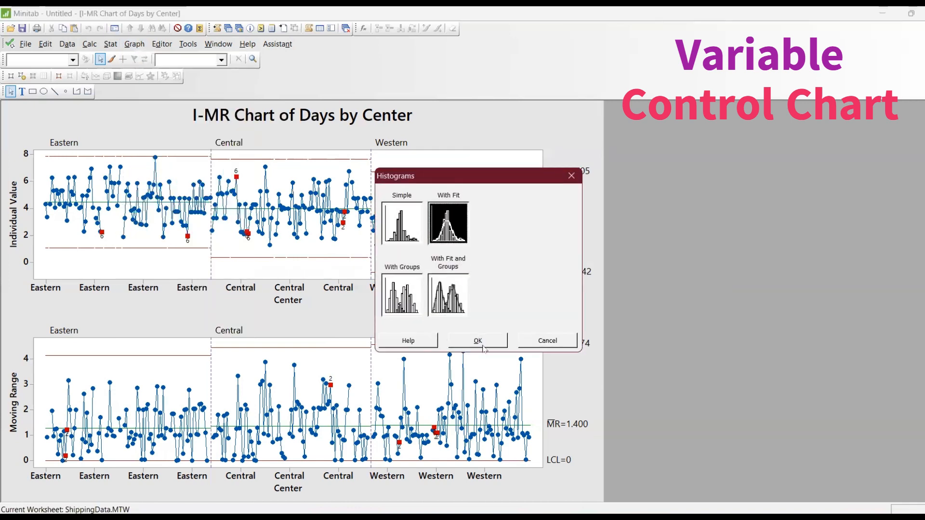
click(478, 341)
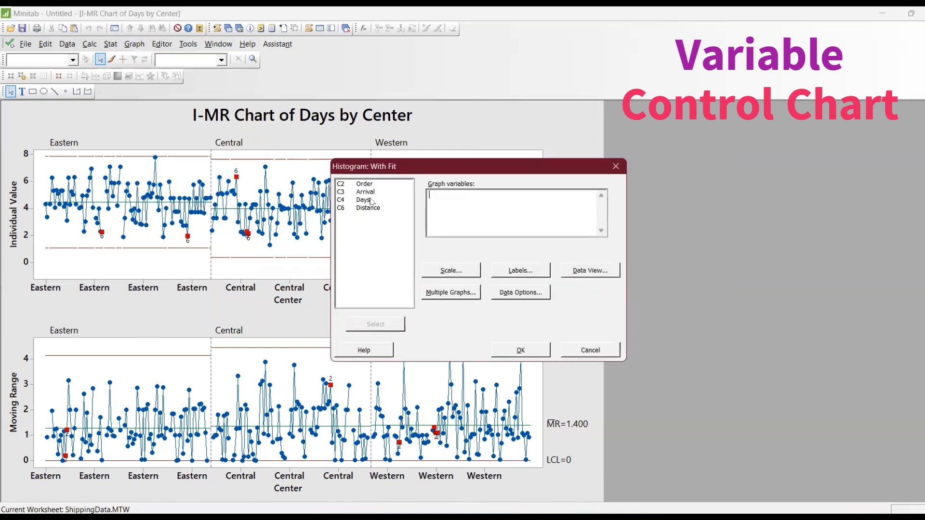
double_click(364, 199)
Set the histogram's graph variables to be overlaid on the same graph.
click(451, 292)
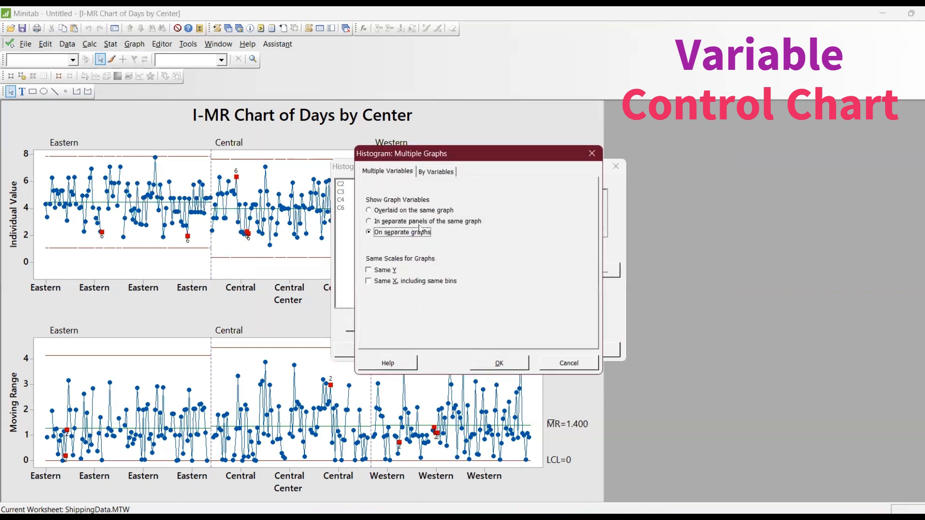
click(394, 210)
click(500, 363)
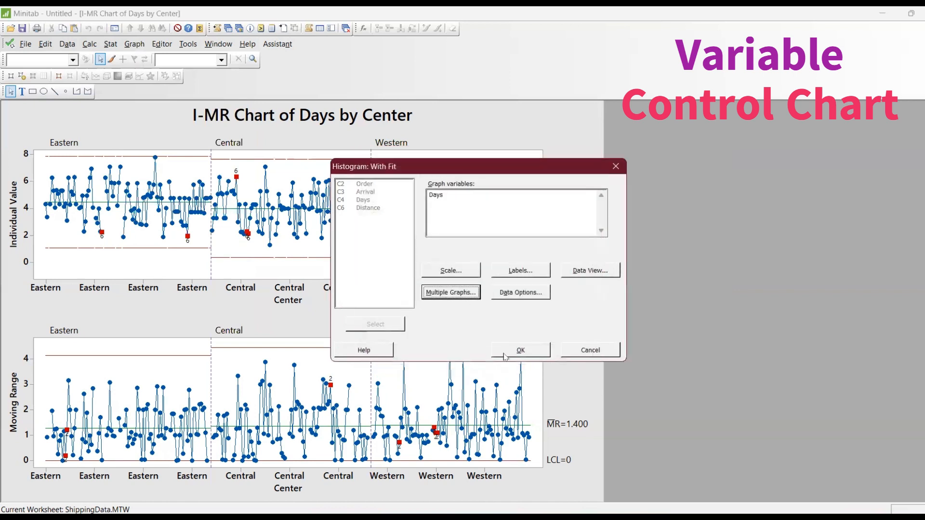
Review the histogram's data subset options and its scale settings for axes, Y-scale type, gridlines and reference lines without changing them.
click(519, 294)
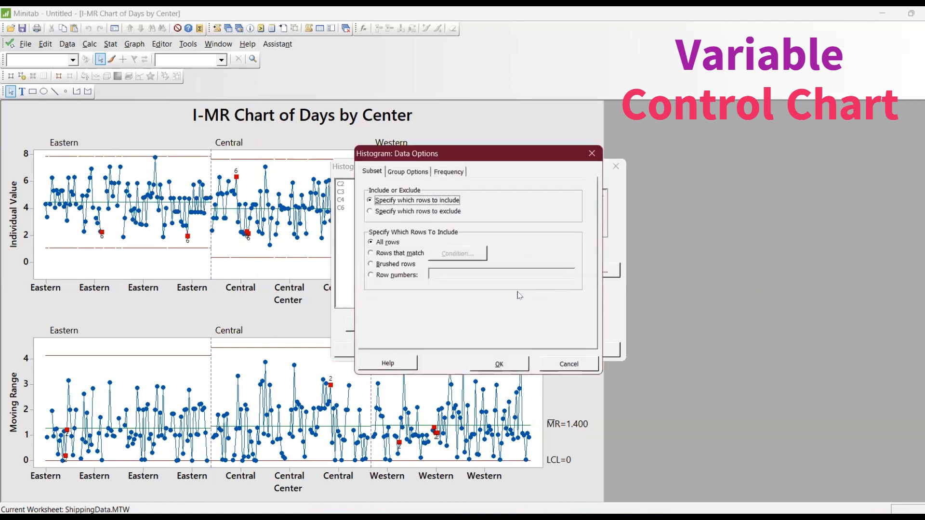
click(591, 154)
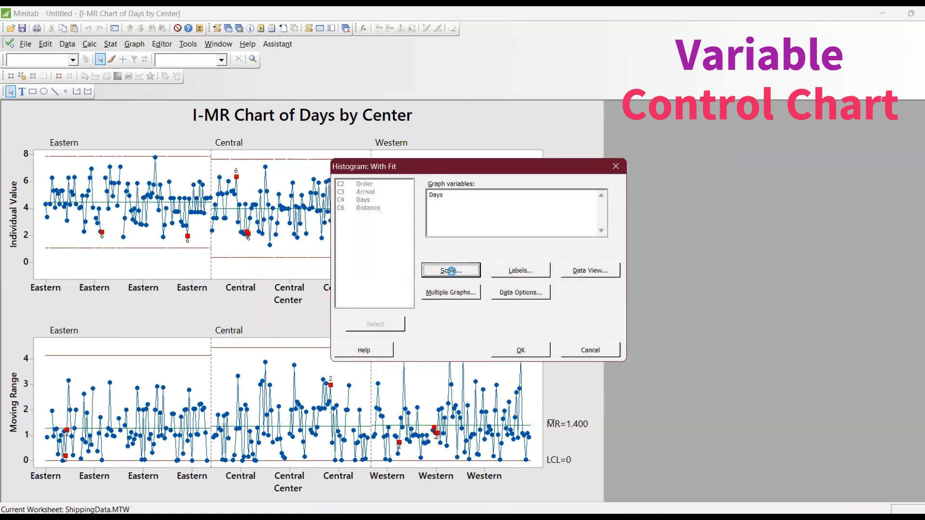
click(452, 272)
click(592, 153)
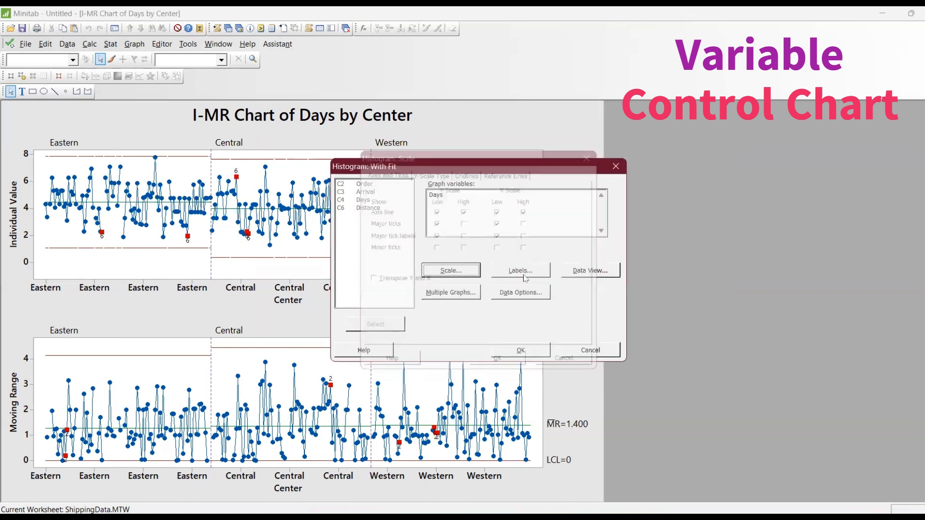
click(513, 294)
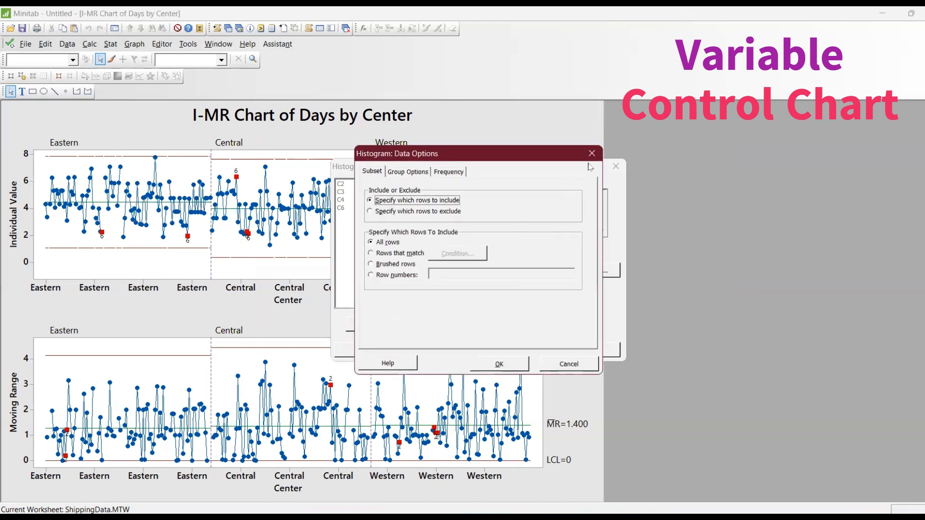
click(592, 153)
click(452, 272)
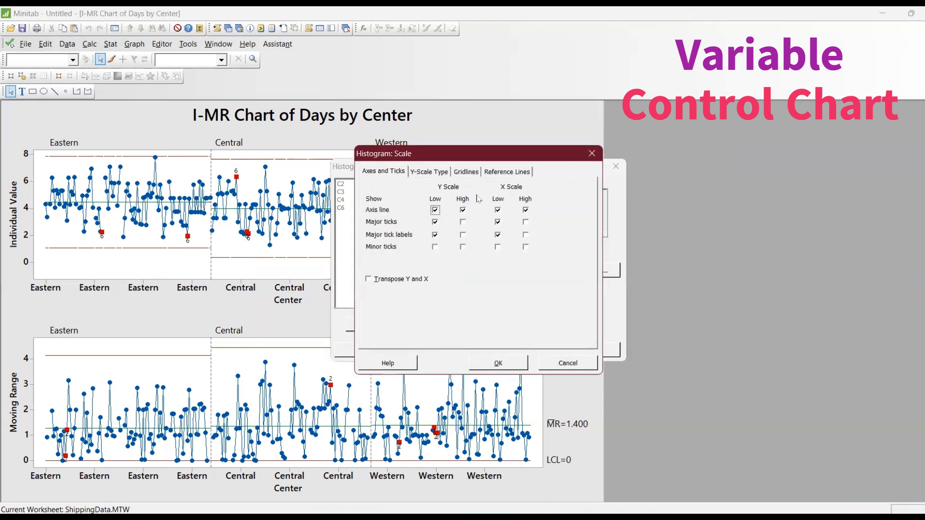
click(429, 172)
click(466, 172)
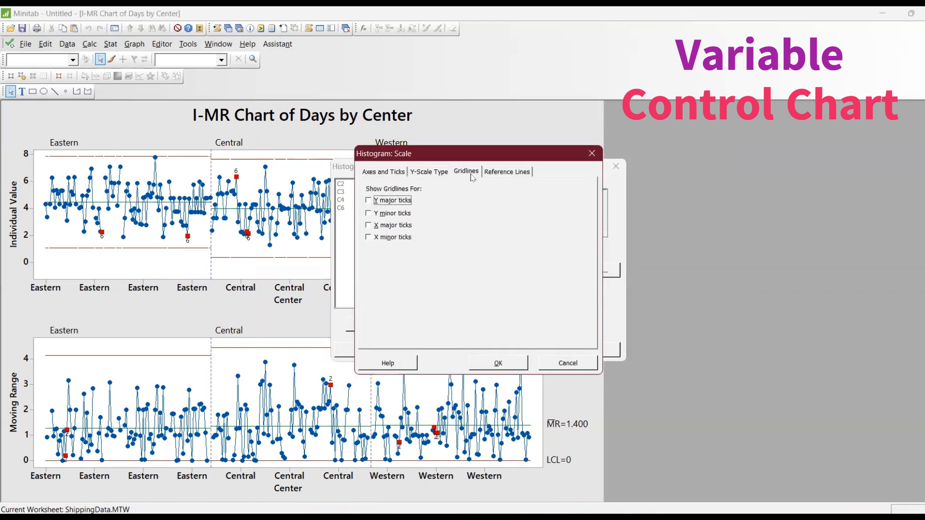
click(496, 175)
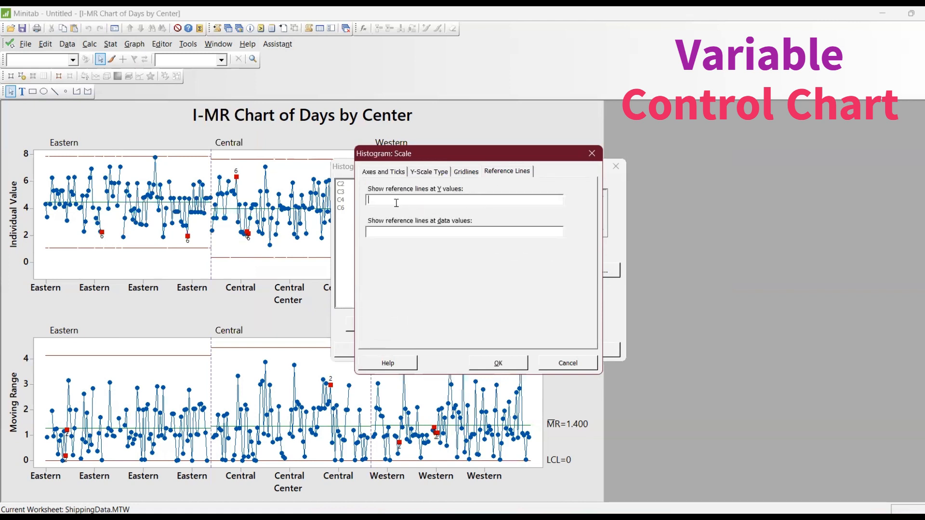
click(592, 154)
Review the histogram's Data View settings for data display, distribution and smoother, leaving them as they are.
click(574, 272)
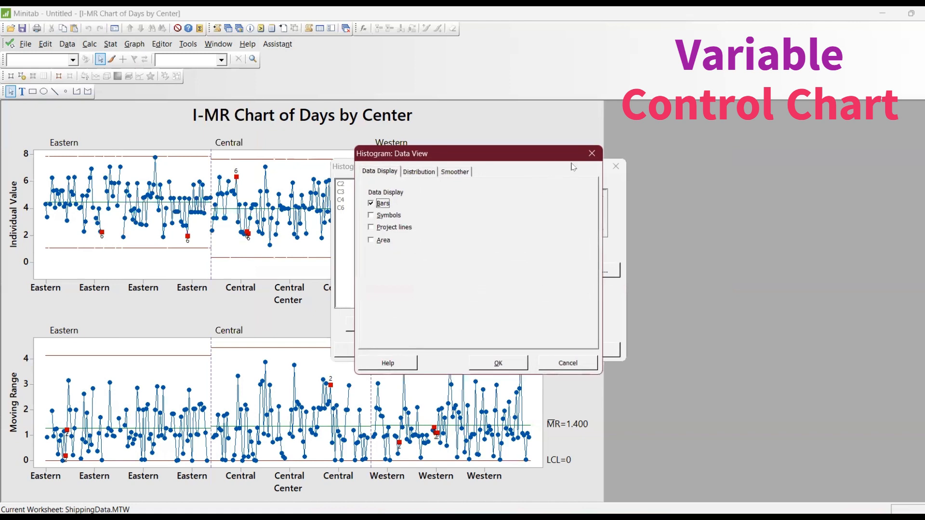
click(419, 171)
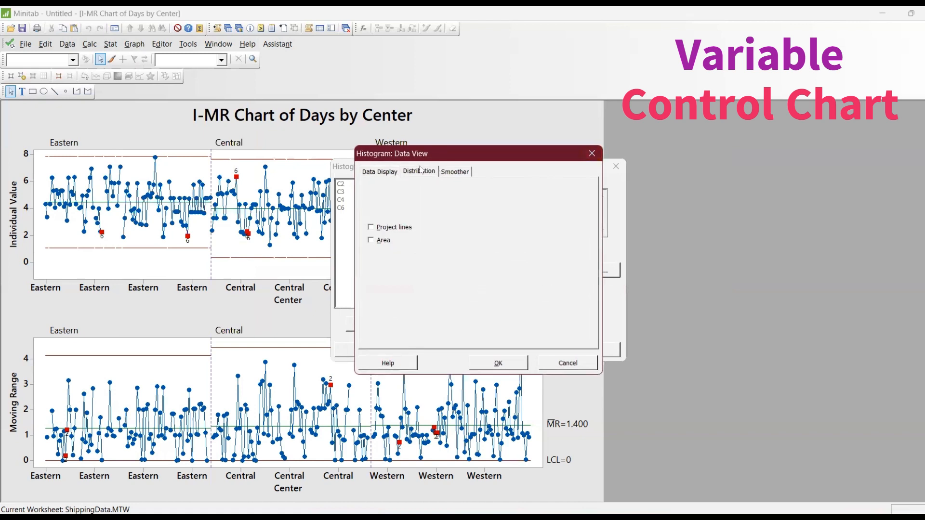
click(454, 172)
click(592, 154)
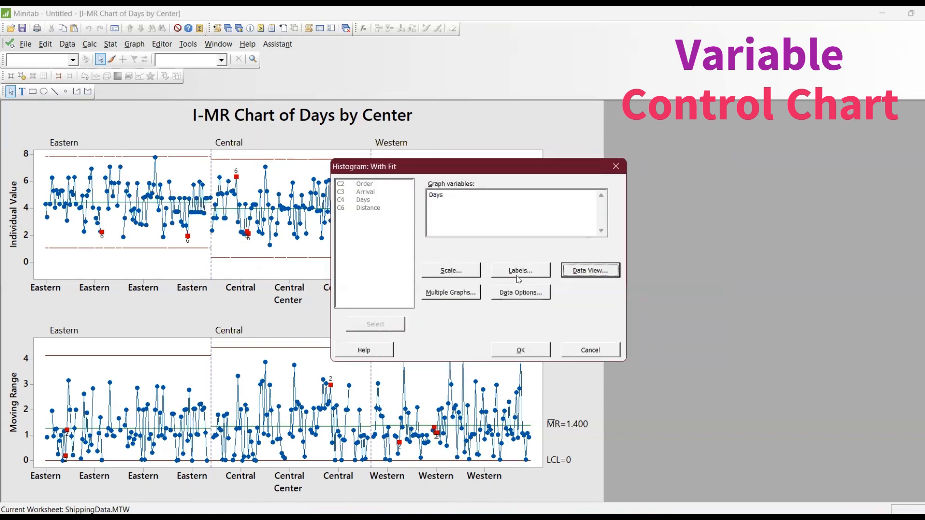
Check the group options and frequency variable settings in the histogram's data options without changing them.
click(512, 297)
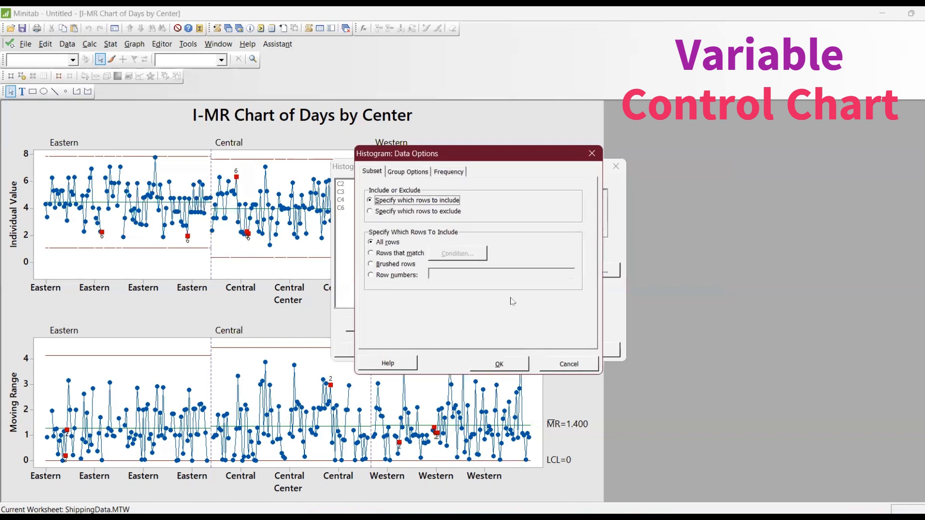
click(418, 172)
click(439, 173)
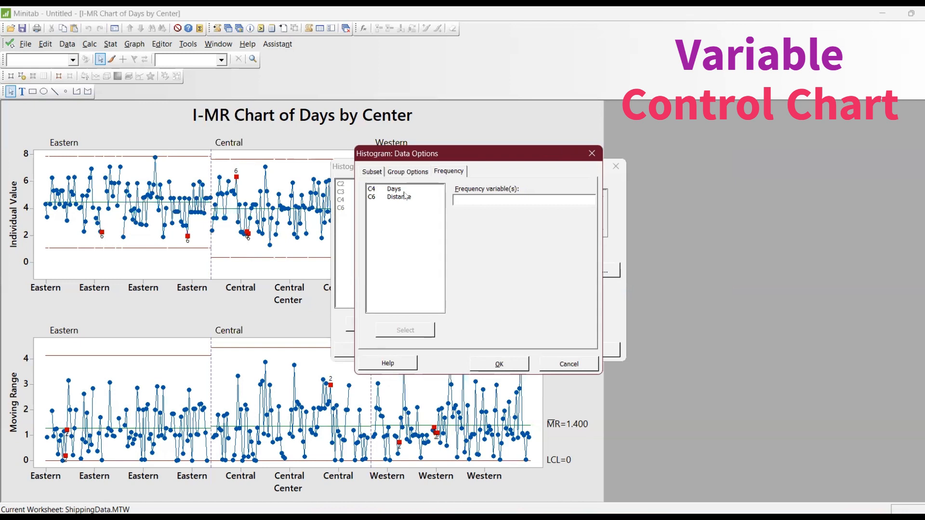
click(592, 154)
click(524, 292)
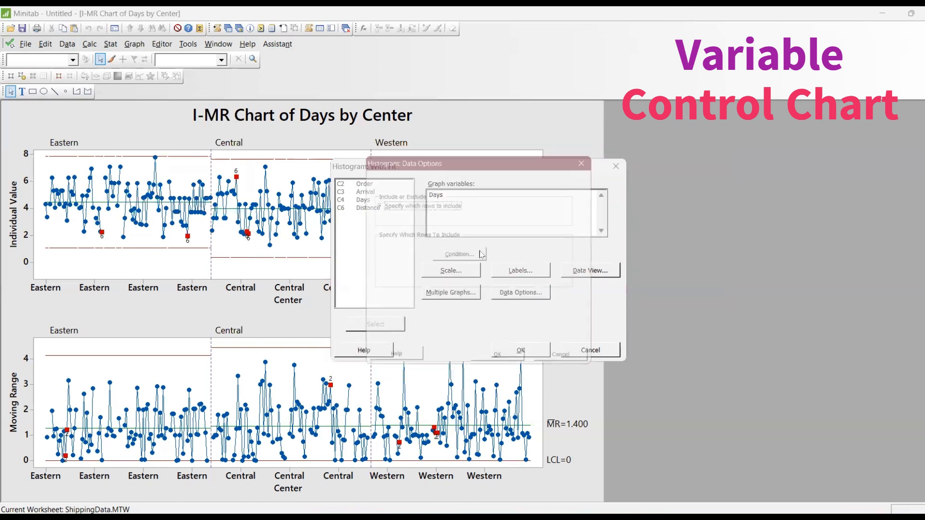
click(417, 173)
click(440, 173)
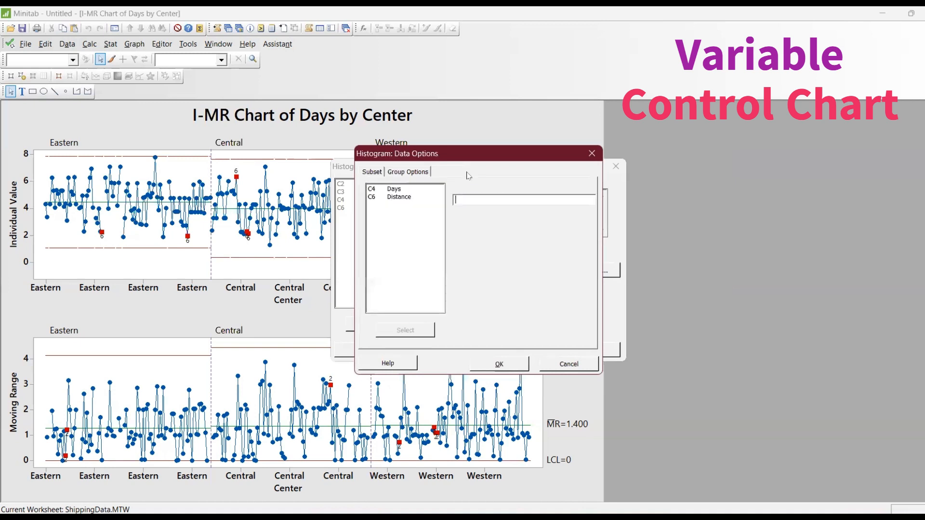
click(591, 154)
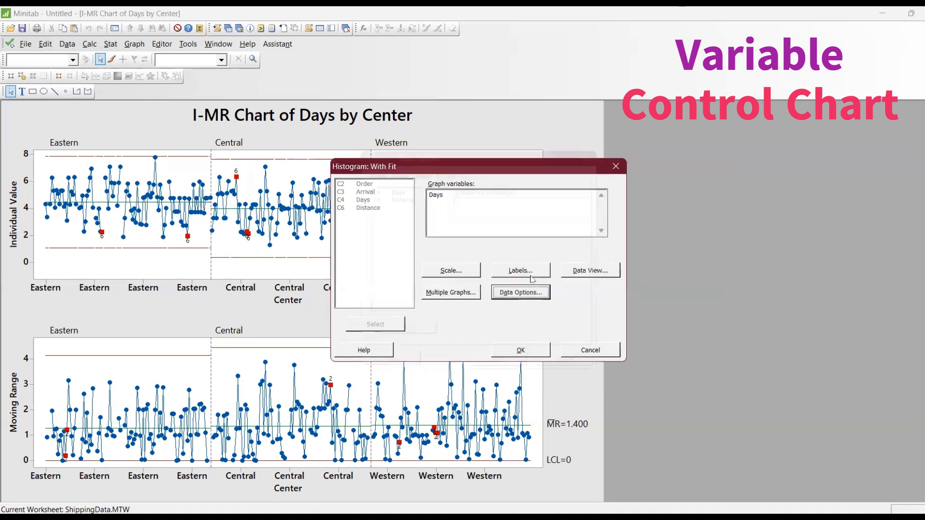
Generate the With Fit histogram of Days and leave the maximised graph view.
click(511, 351)
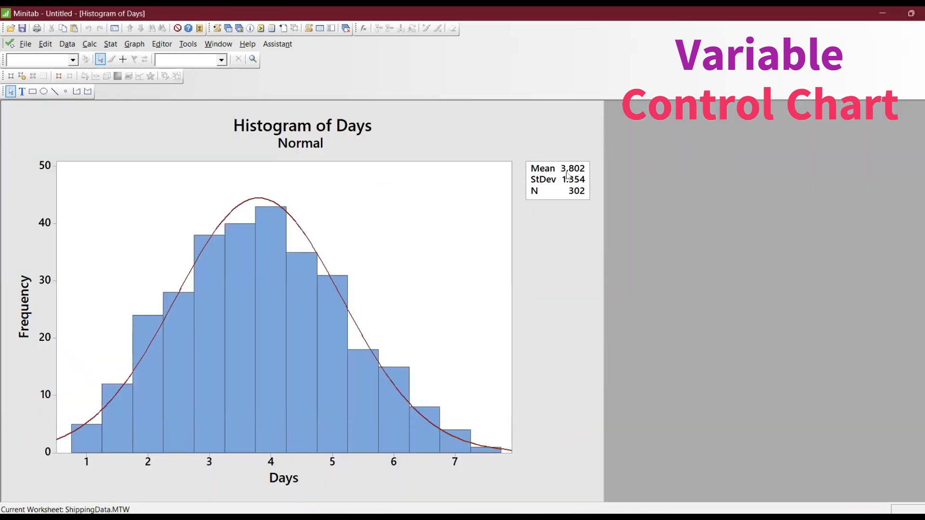
click(235, 435)
click(924, 45)
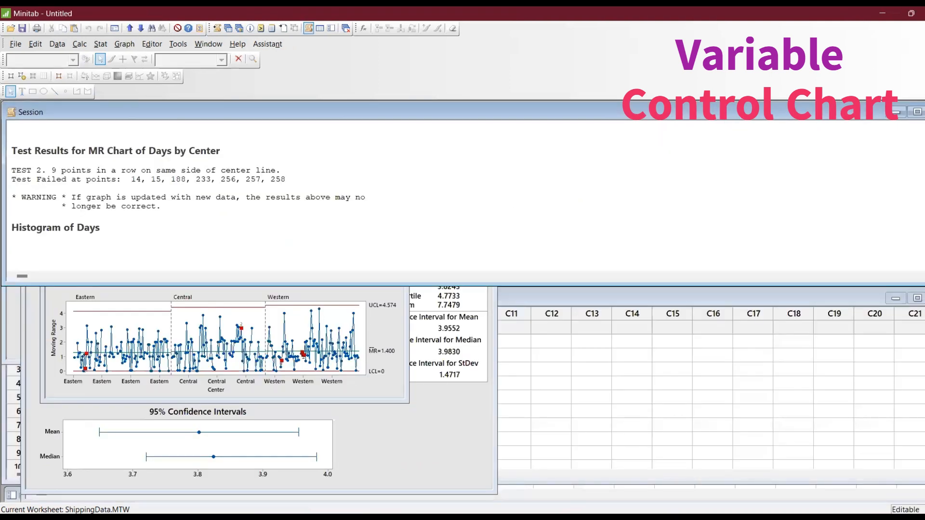
Minimise the Session window and maximise the I-MR Chart of Days by Center to examine its stages.
click(896, 112)
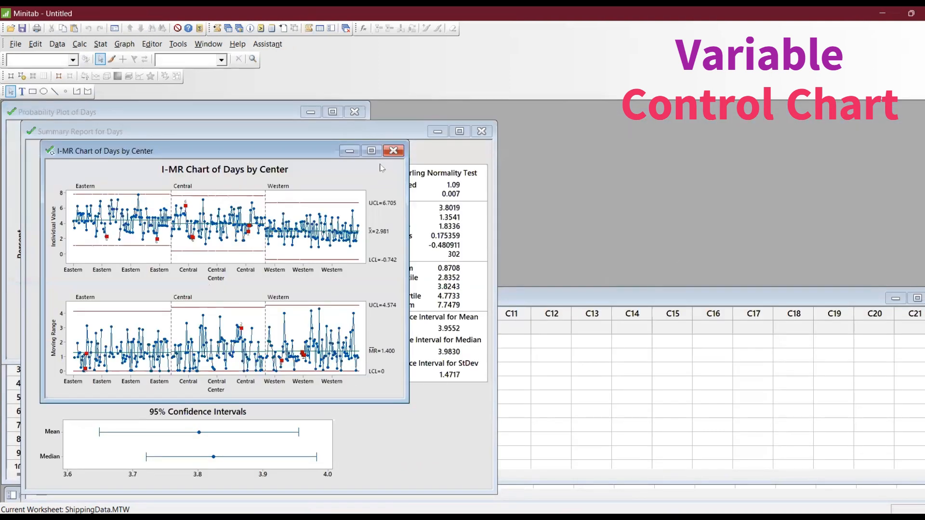
click(372, 151)
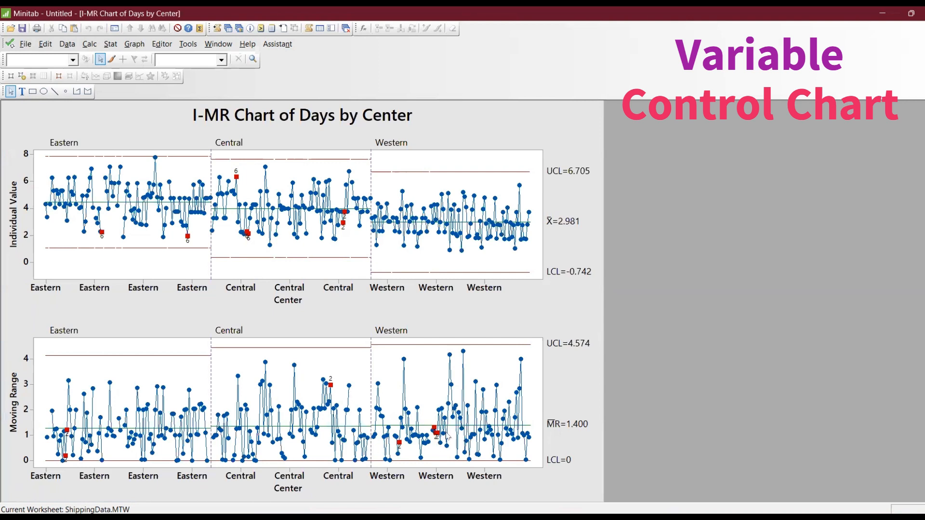
mouse_move(447, 437)
Bring up the ShippingData worksheet and enter Goal in row 3 of C9 with the value 5 beside it in C10.
click(238, 29)
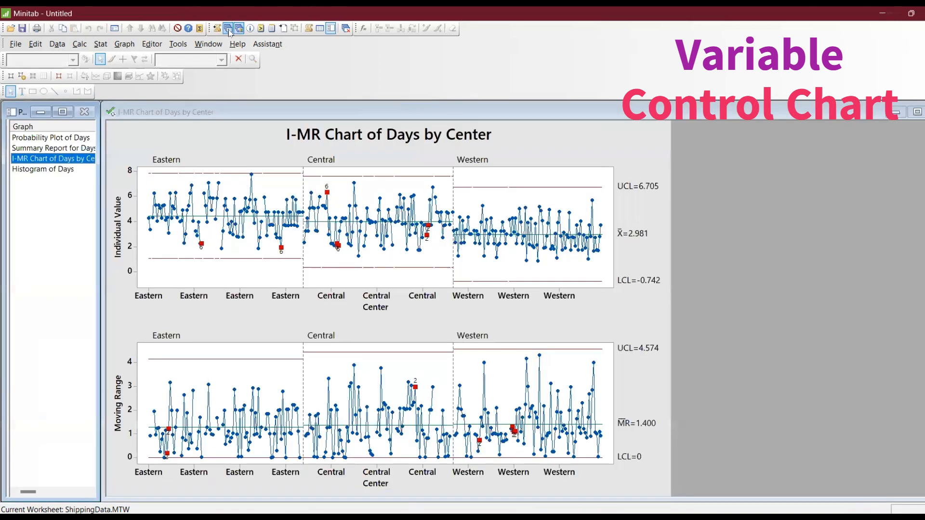
click(228, 28)
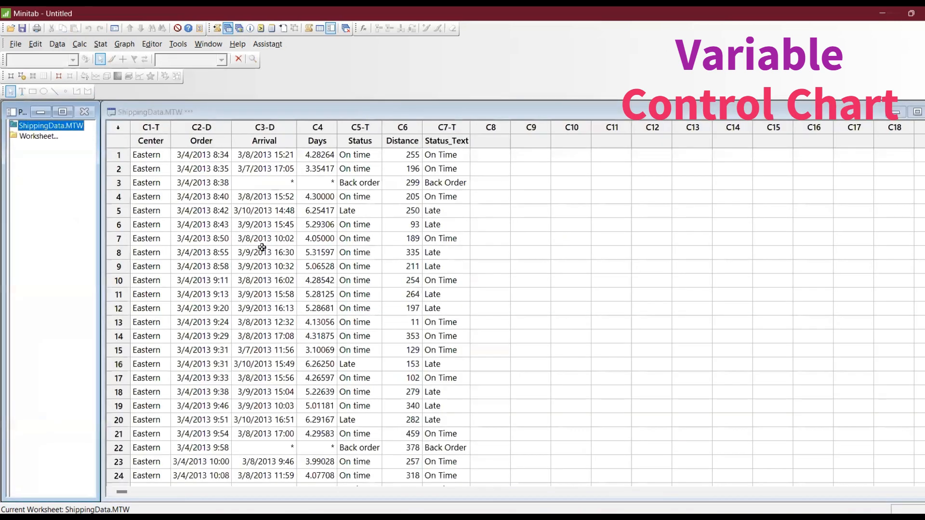
click(501, 181)
click(539, 182)
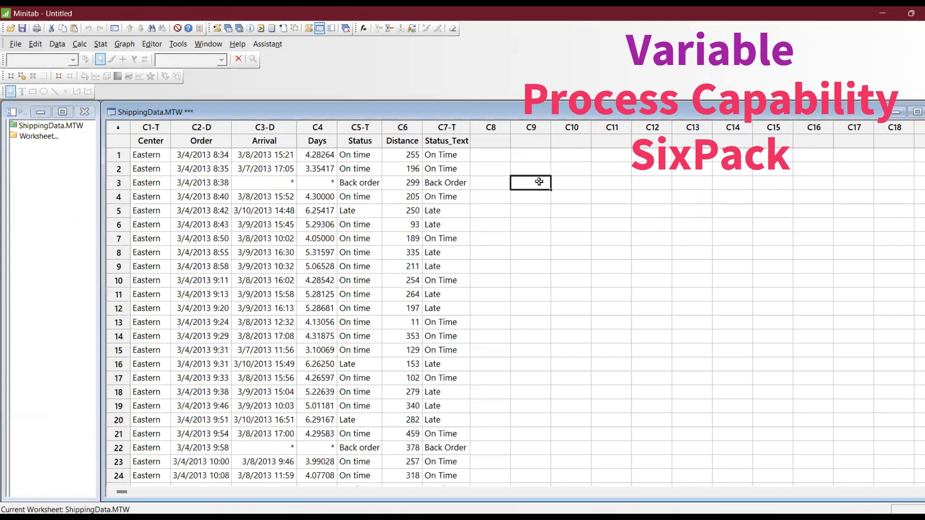
text(Goal)
key(Return)
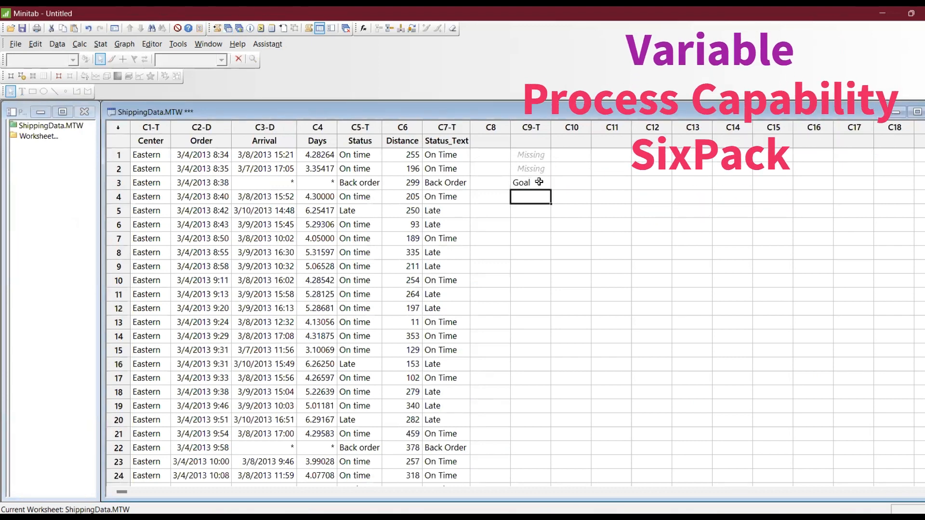
key(Up)
key(Right)
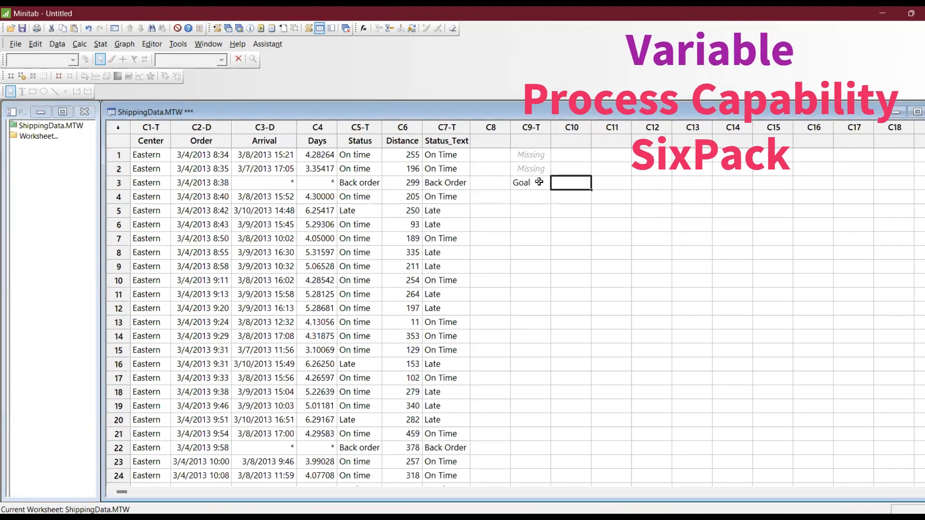
text(5)
key(Return)
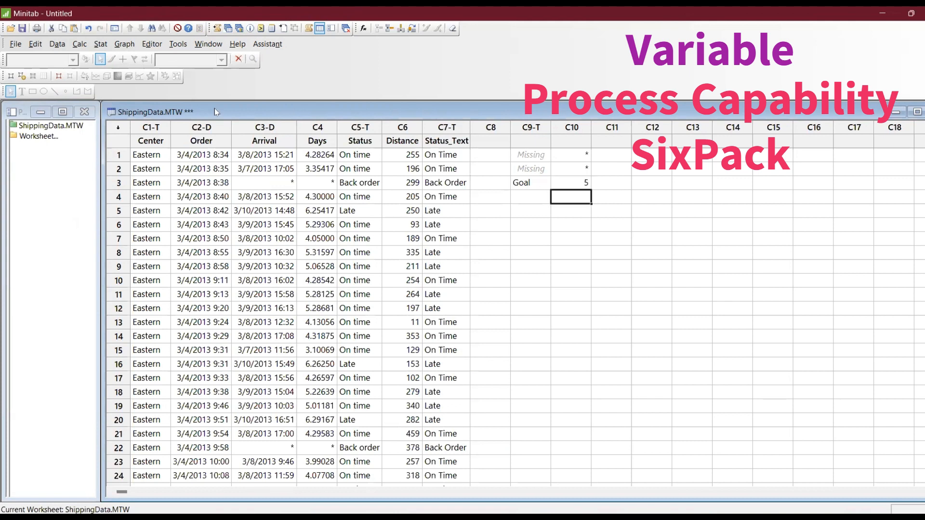
Start a Nonnormal Capability Sixpack with Days as the single data column and Center as the subgroup ID column.
click(100, 44)
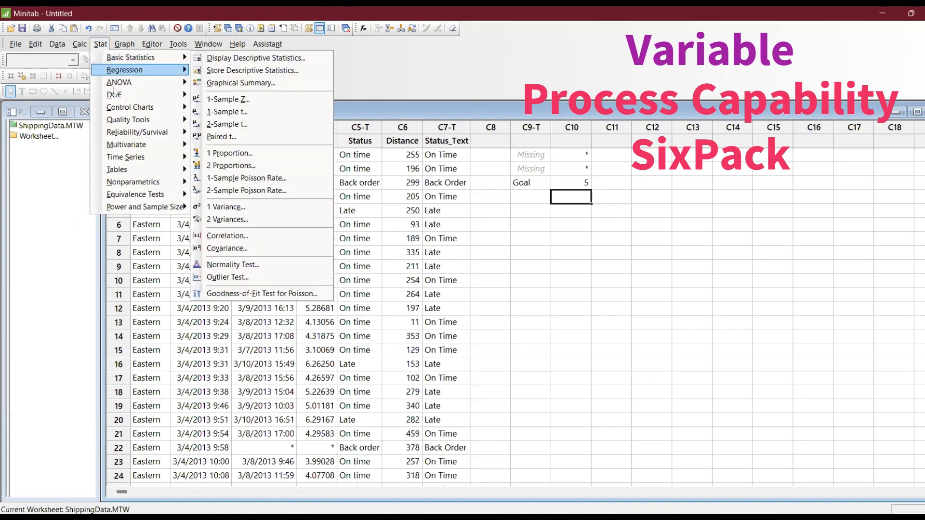
mouse_move(123, 109)
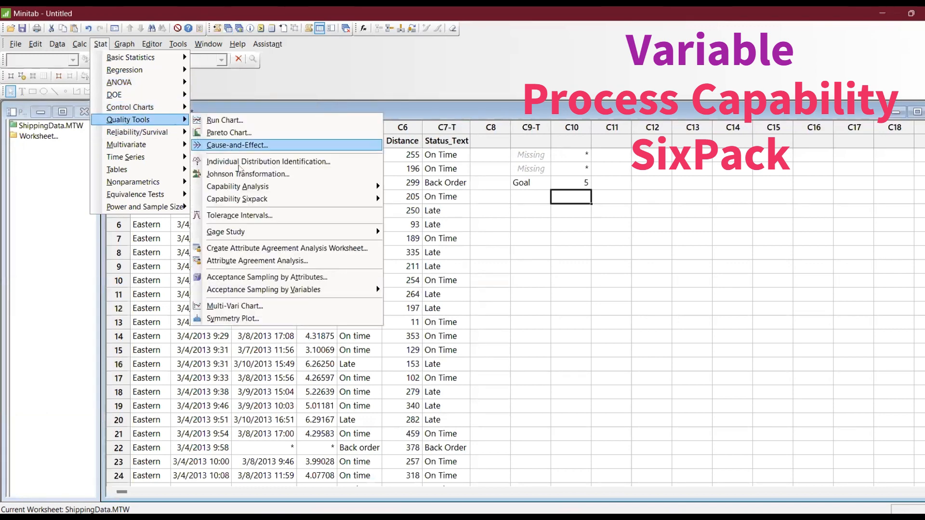
mouse_move(245, 206)
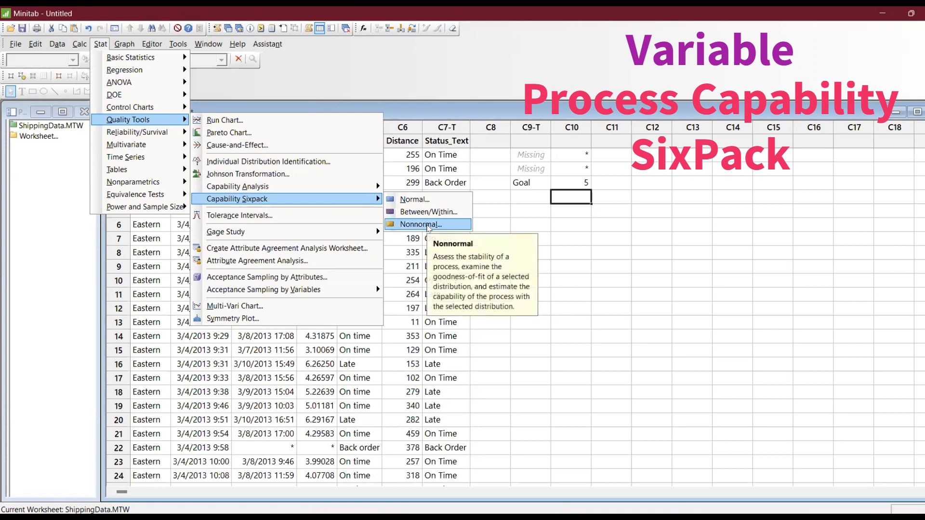
click(421, 225)
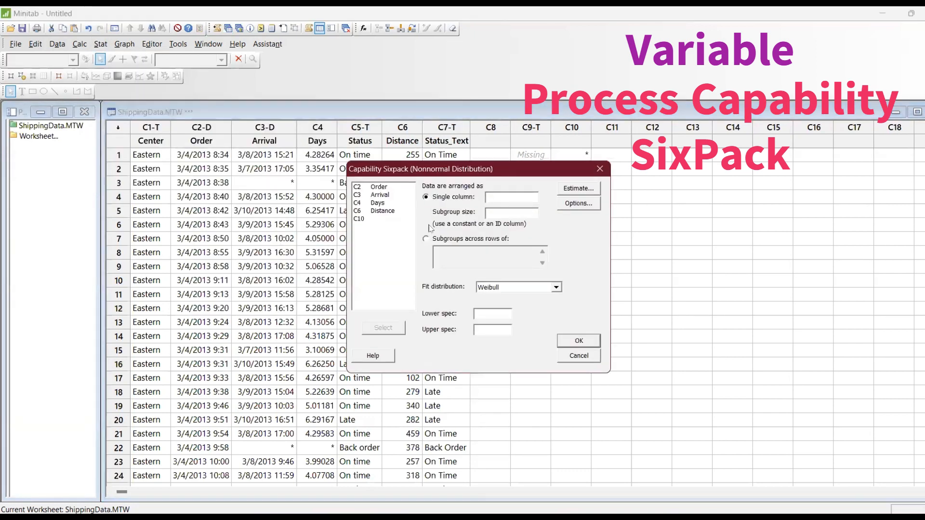
double_click(379, 204)
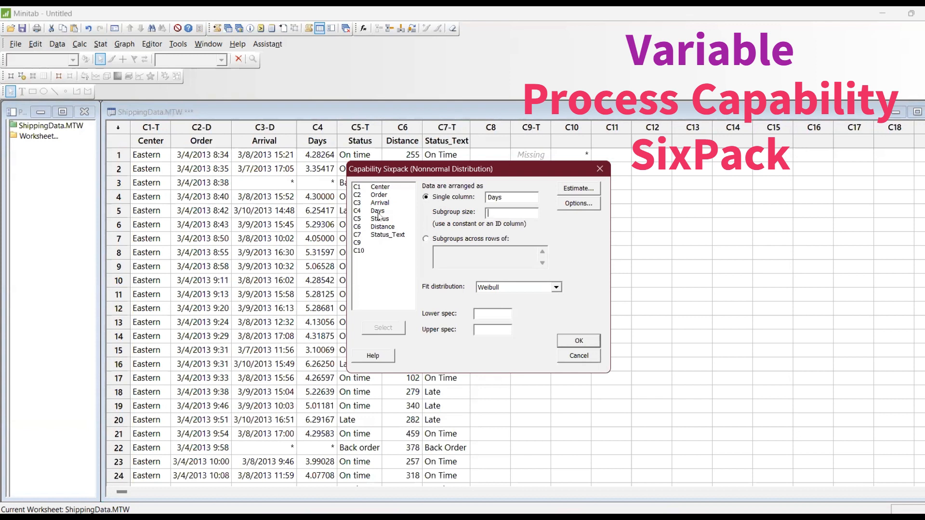
double_click(380, 188)
Set the upper spec to 5, generate the Weibull Capability Sixpack report for Days and maximise it.
click(483, 312)
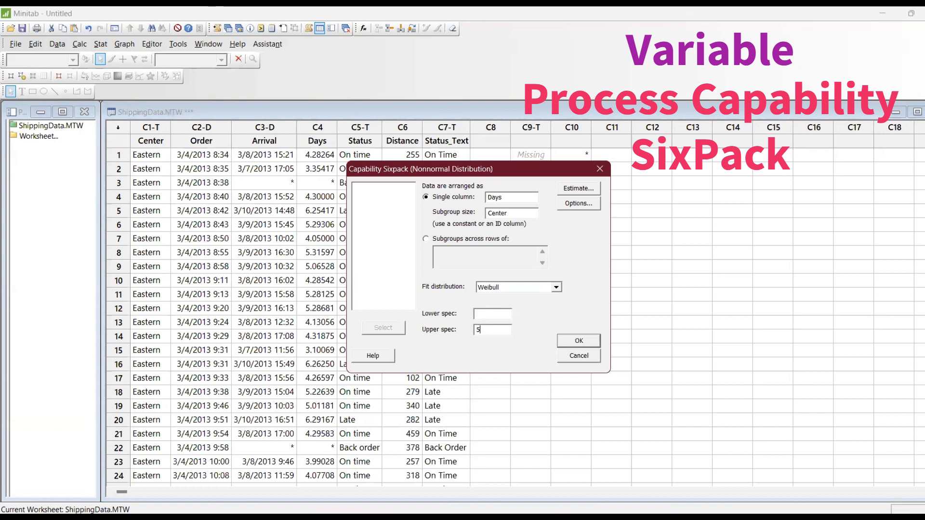
text(5)
click(586, 342)
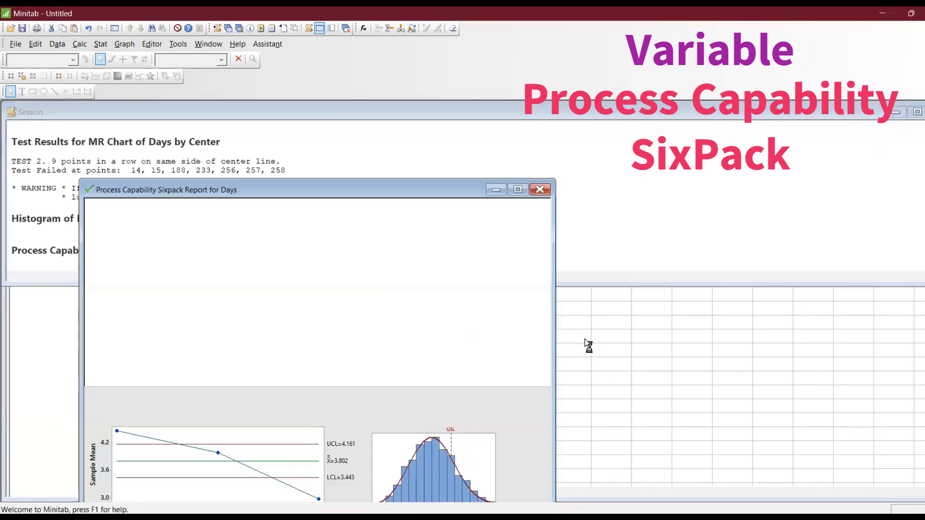
click(518, 190)
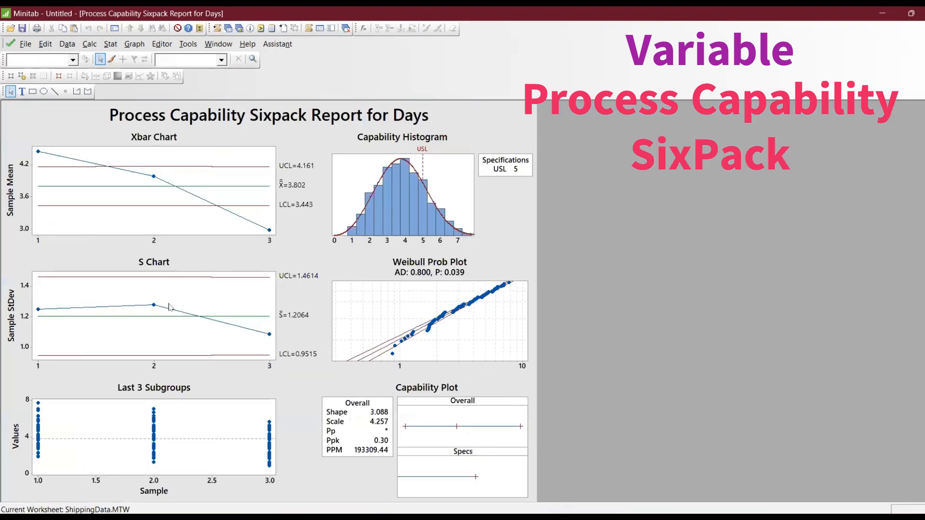
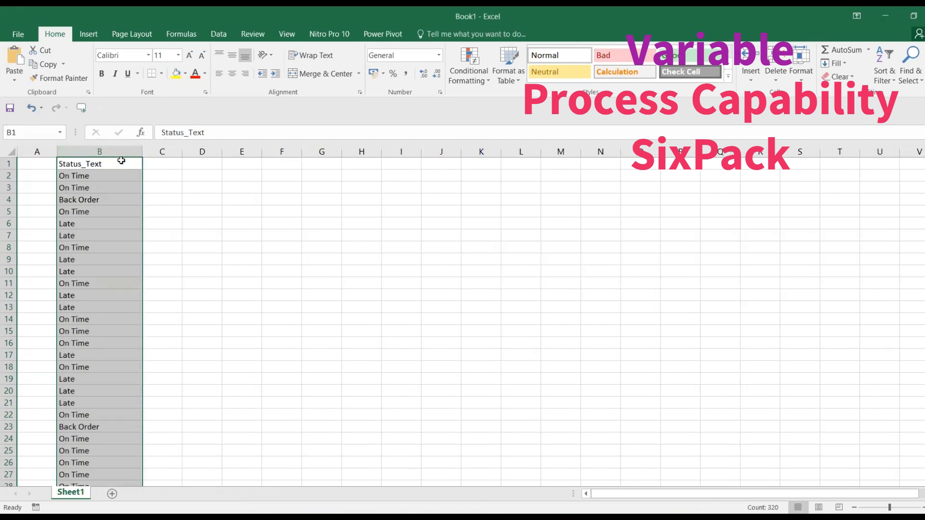
In the Excel workbook, make the Status_Text header in cell B1 bold.
click(112, 163)
key(ctrl+b)
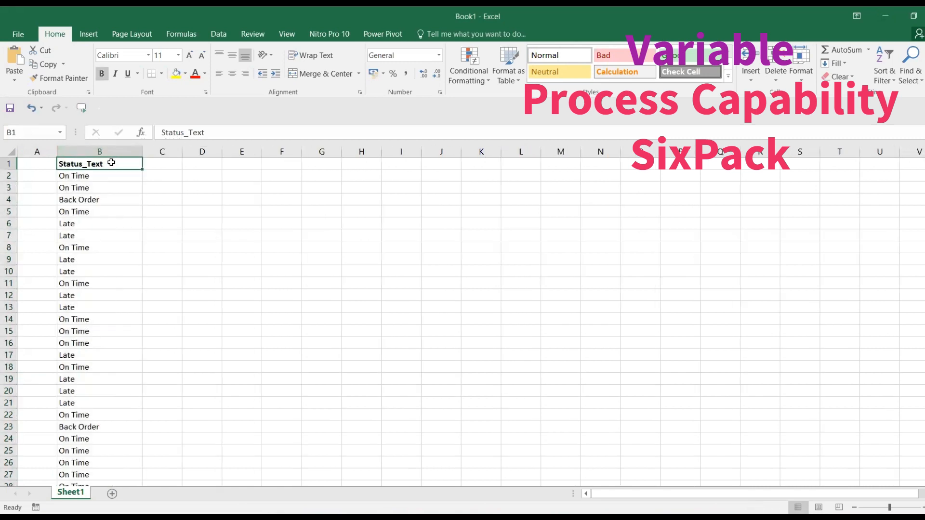
Copy the status labels On Time, Late and Back Order from column B into cells D4 to D6.
drag(100, 191, 105, 208)
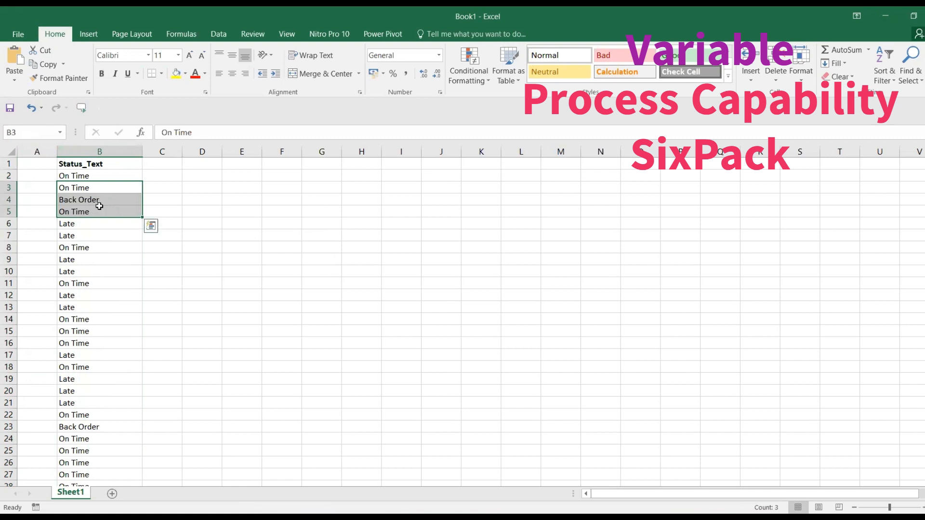
click(96, 204)
click(97, 209)
drag(98, 209, 96, 221)
key(ctrl+c)
click(210, 201)
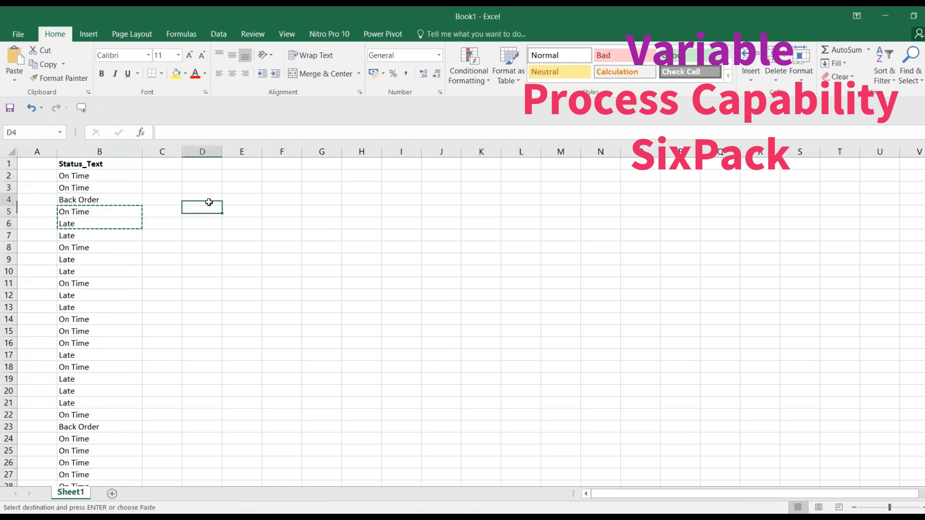
key(ctrl+v)
click(116, 201)
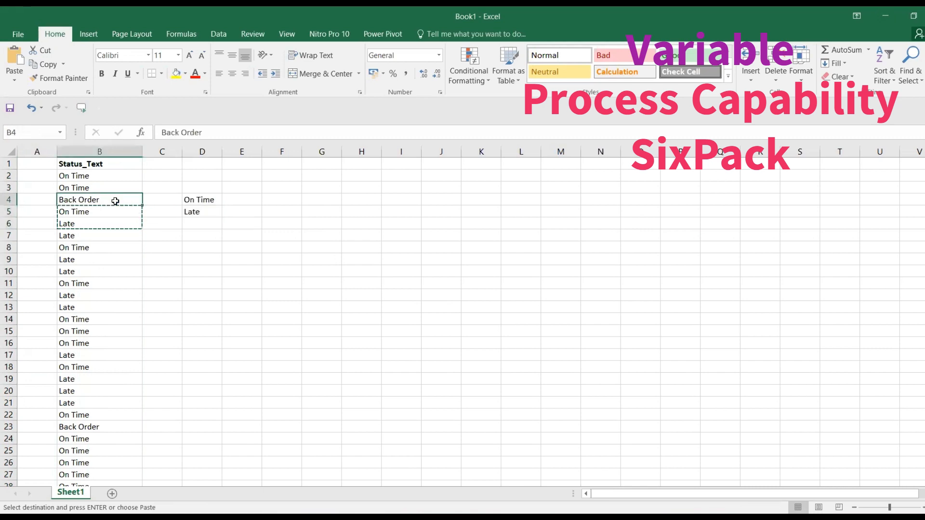
key(ctrl+c)
click(193, 223)
key(ctrl+v)
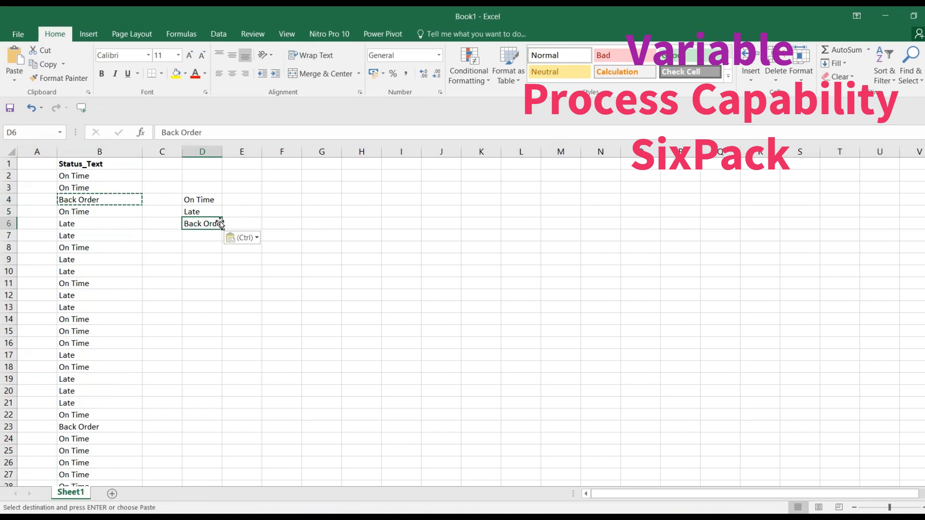
Count the On Time entries of column B in cell E4 with =COUNTIF(B:B,D4).
click(234, 198)
text(=countif)
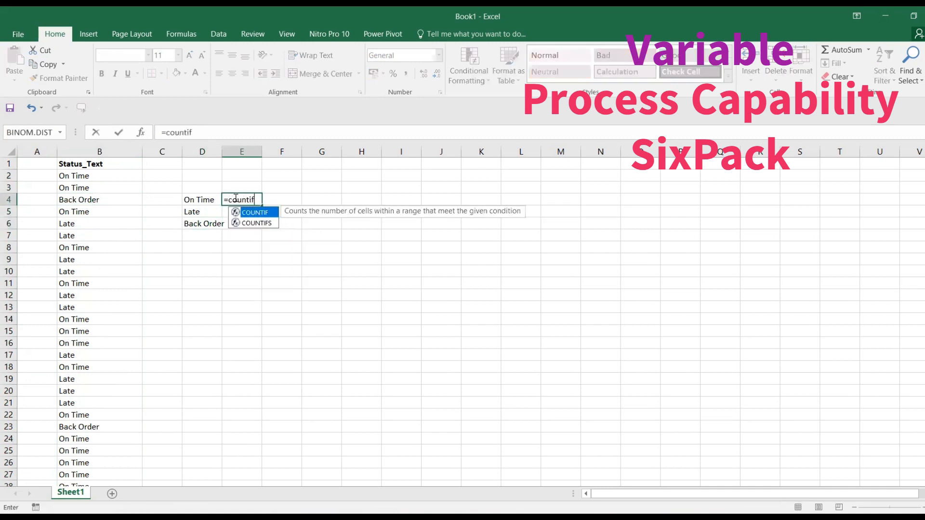
key(Tab)
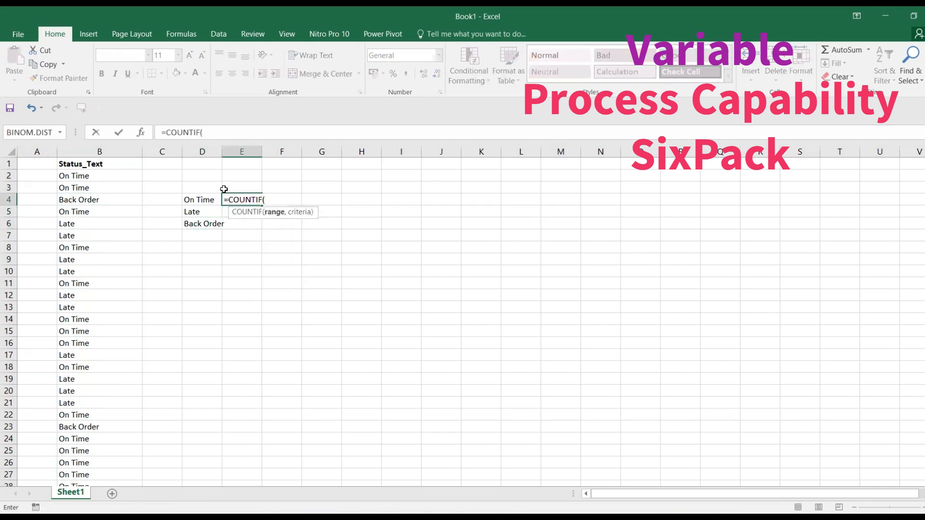
click(93, 151)
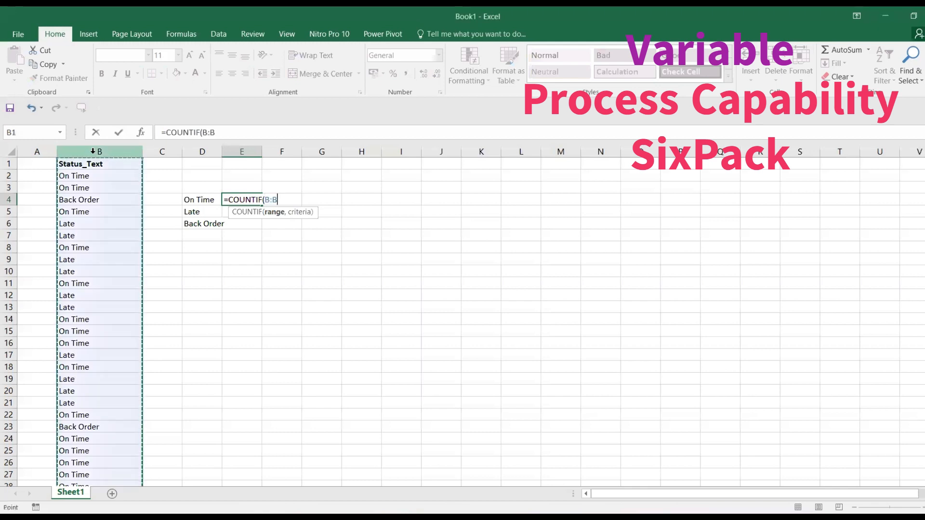
text(,)
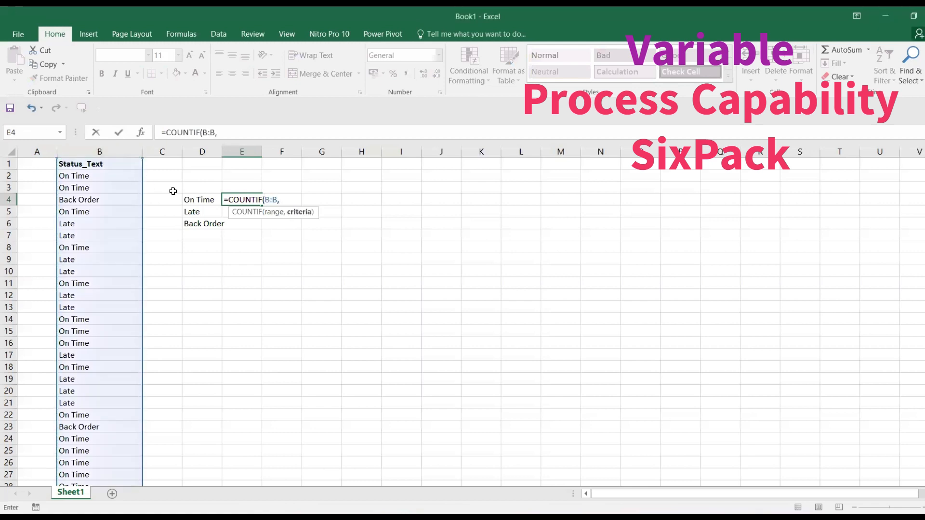
click(190, 199)
key(Return)
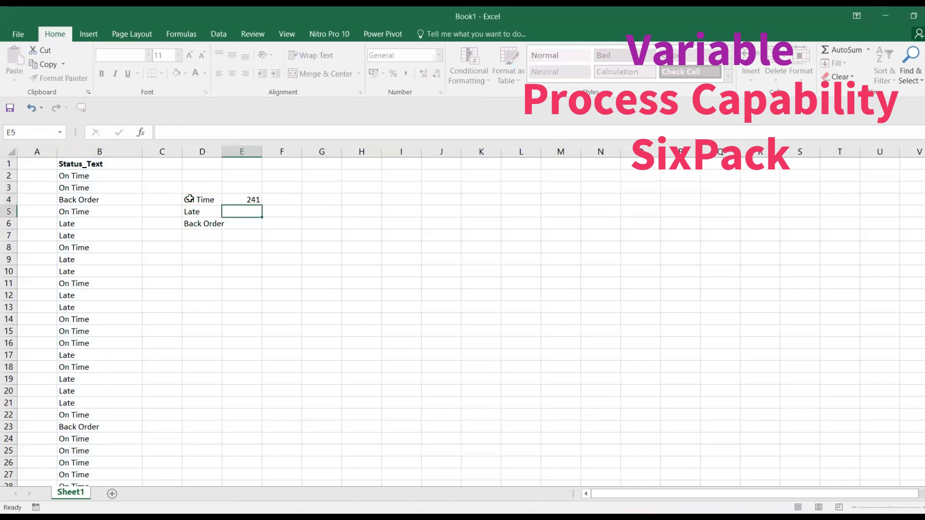
Copy the COUNTIF formula from E4 into E5 and E6, and widen column D to about 13.89.
click(249, 199)
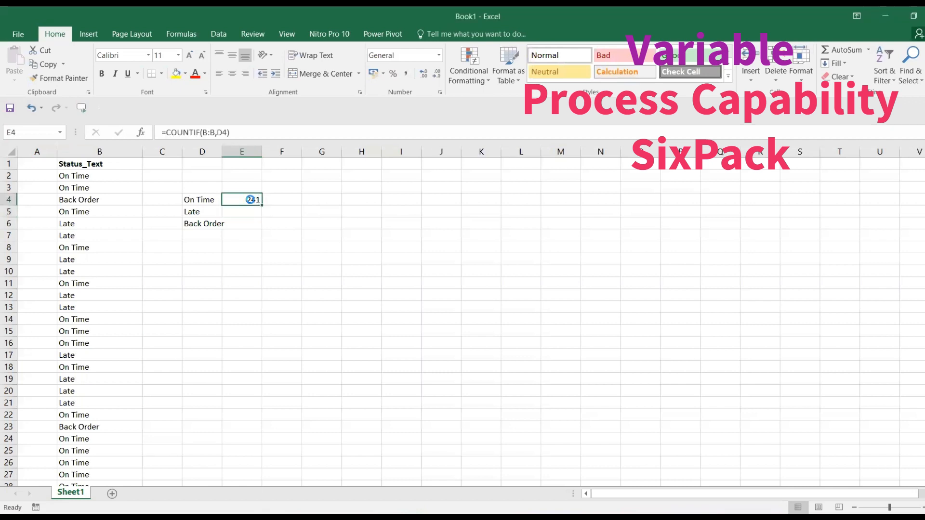
key(ctrl+c)
click(249, 212)
key(ctrl+v)
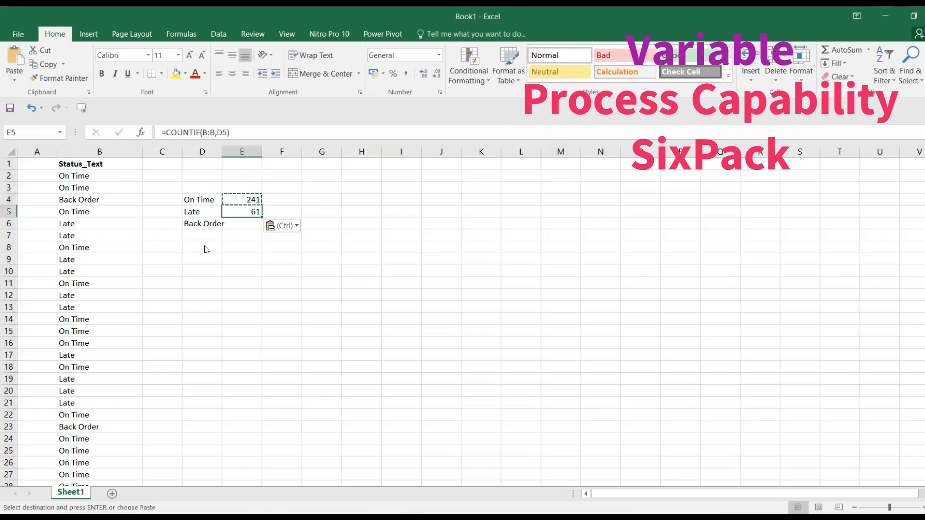
click(237, 226)
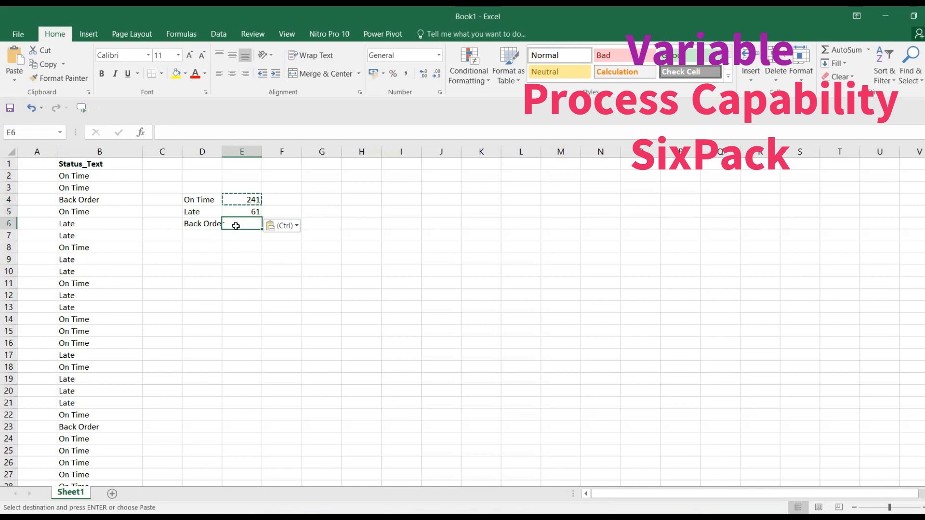
key(ctrl+v)
drag(222, 151, 250, 152)
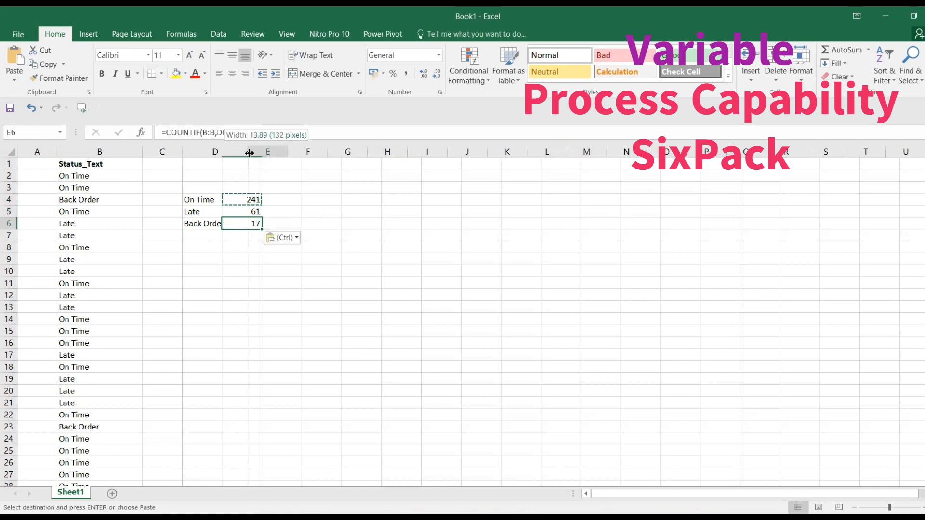
Review the status counts, switch to Minitab and look at the I-MR Chart of Days by Center and the Summary Report for Days.
drag(253, 199, 271, 223)
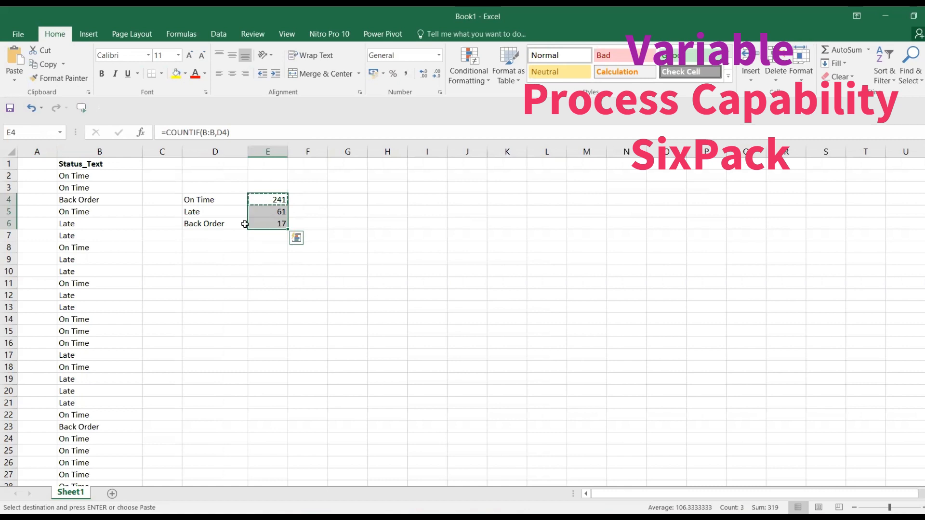
drag(212, 223, 257, 224)
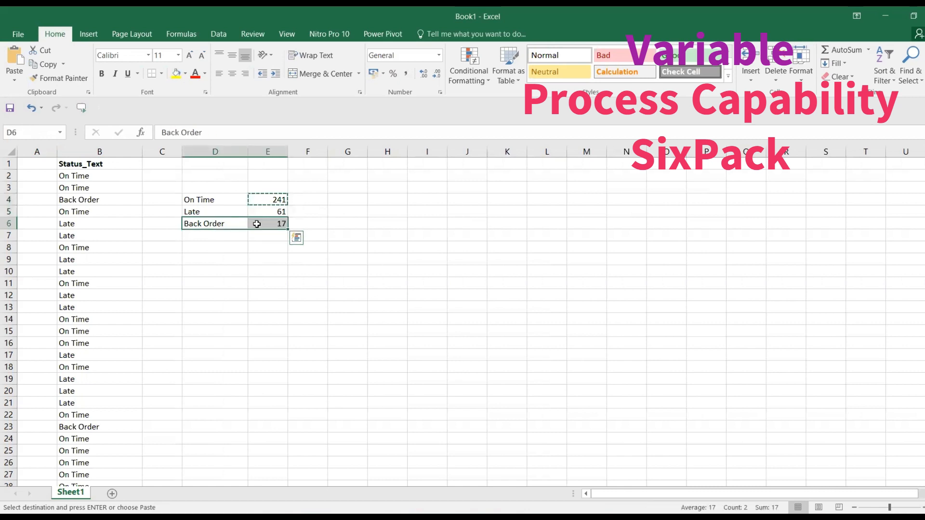
key(alt+Tab)
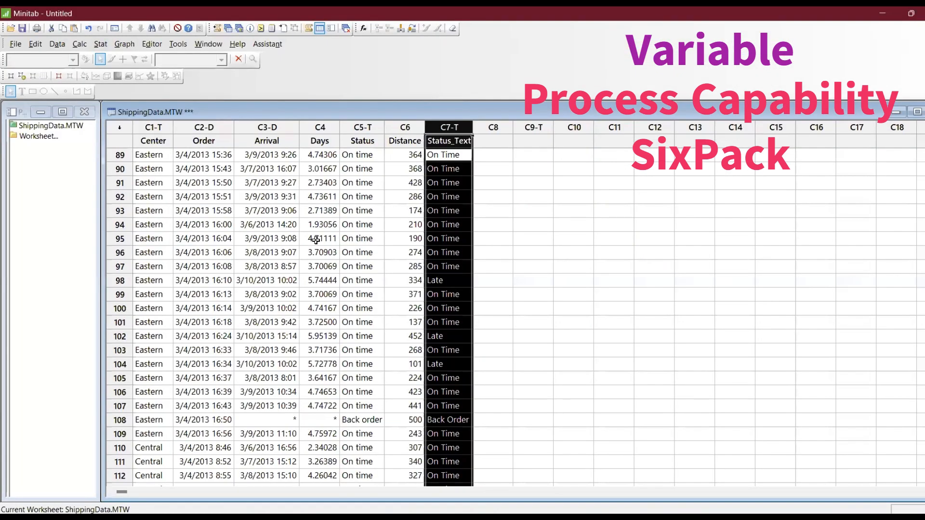
click(239, 28)
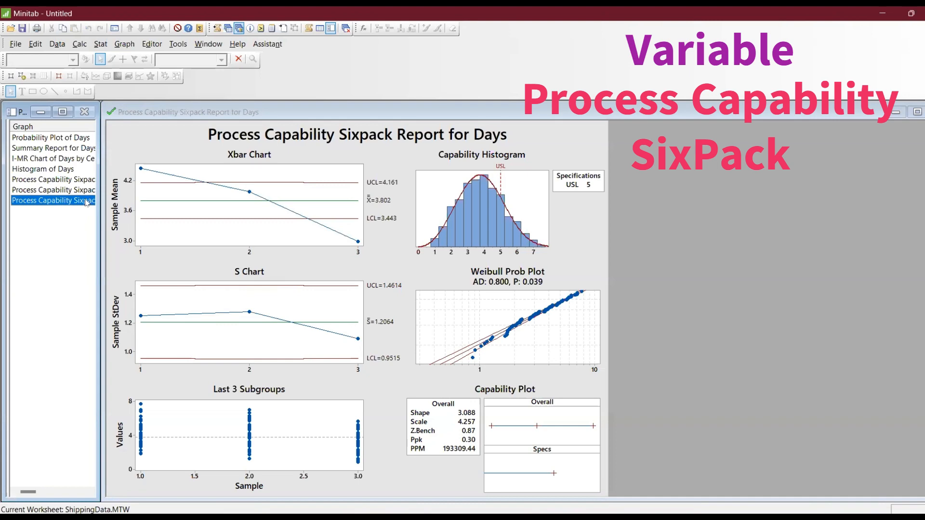
click(49, 159)
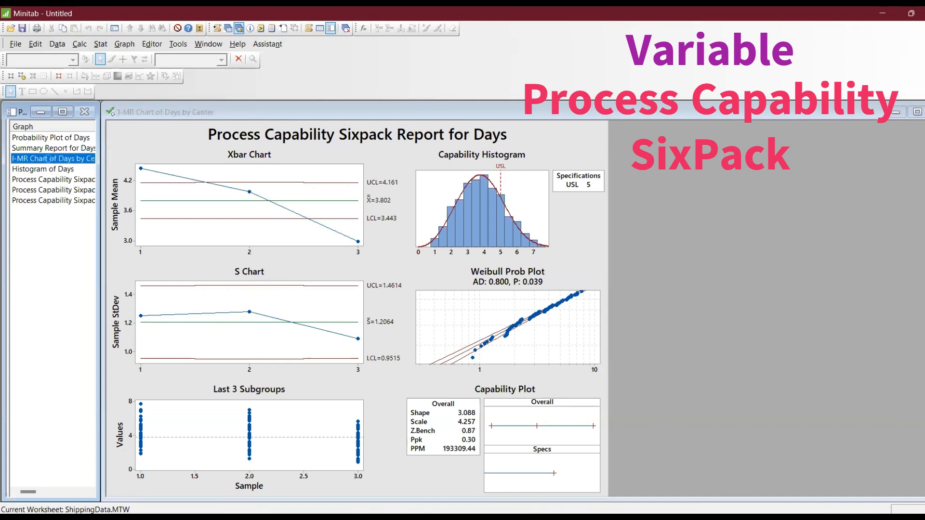
click(47, 148)
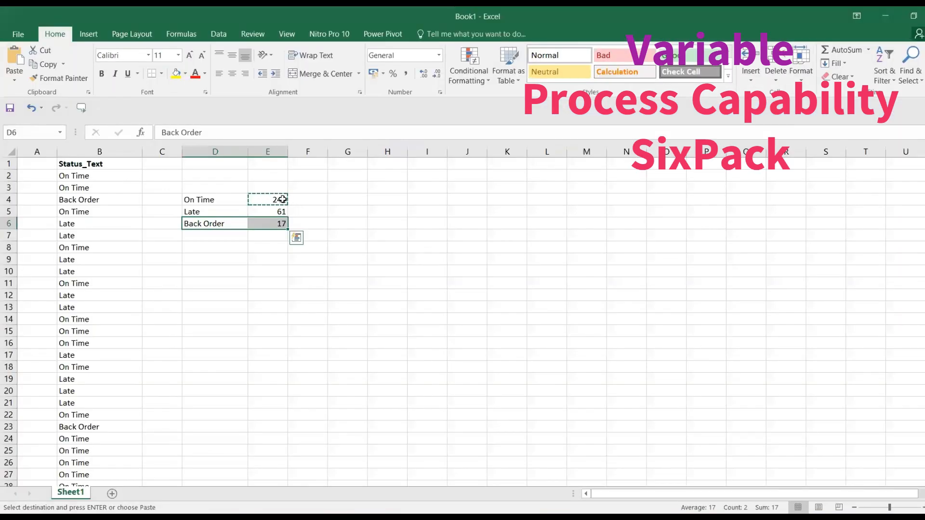
Back in the Excel workbook, move the Back Order label and its count from row 6 to D7:E7.
drag(283, 199, 282, 212)
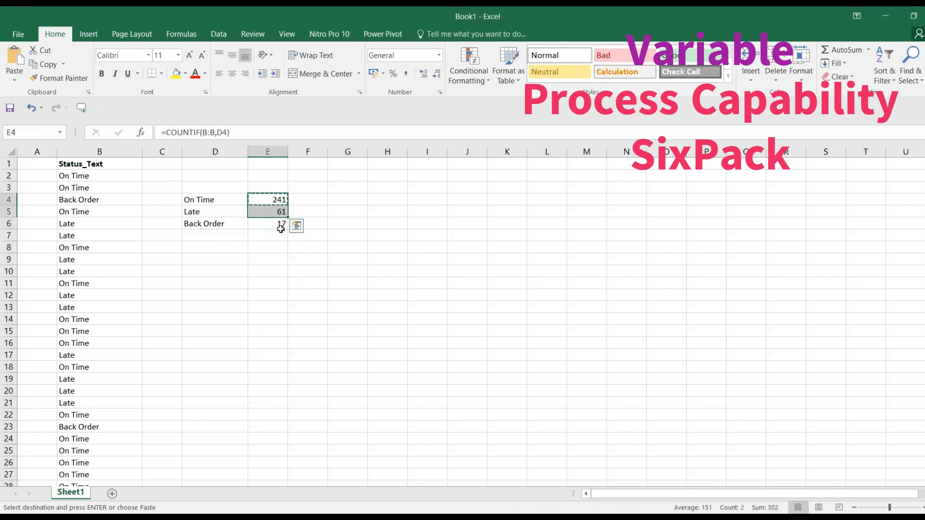
click(281, 231)
drag(226, 223, 284, 222)
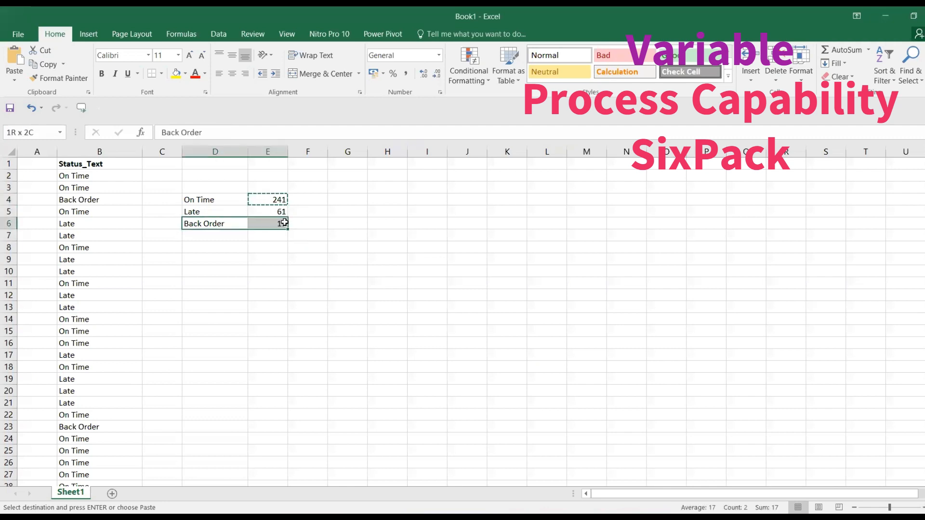
key(ctrl+c)
click(219, 237)
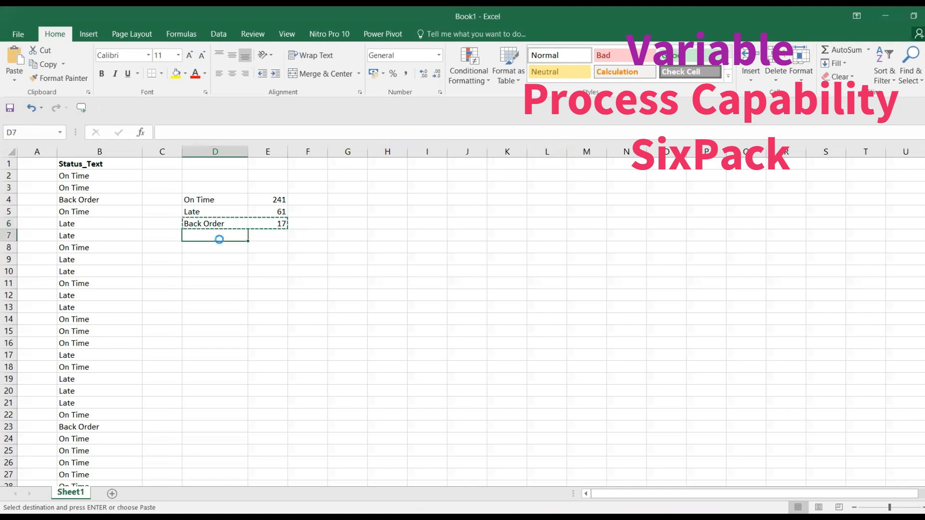
key(ctrl+v)
Sum the On Time and Late counts in cell E6.
click(274, 223)
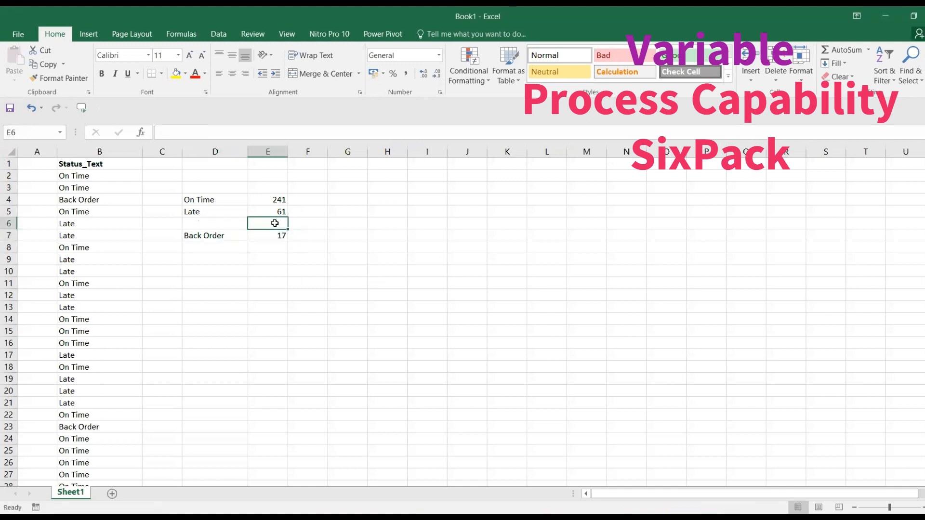
key(alt+equal)
key(Return)
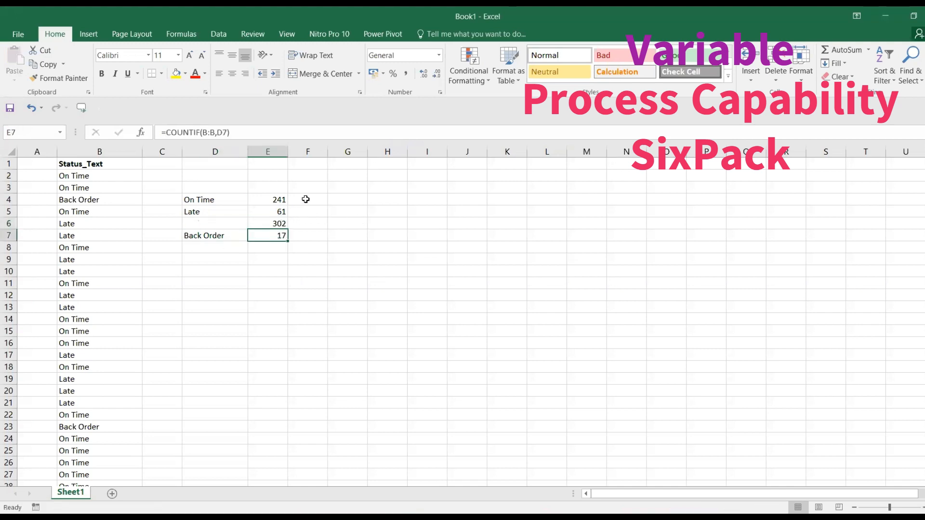
Calculate the On Time share in F4 as =E4/E6 and format it as a percentage with one decimal.
click(307, 198)
text(=)
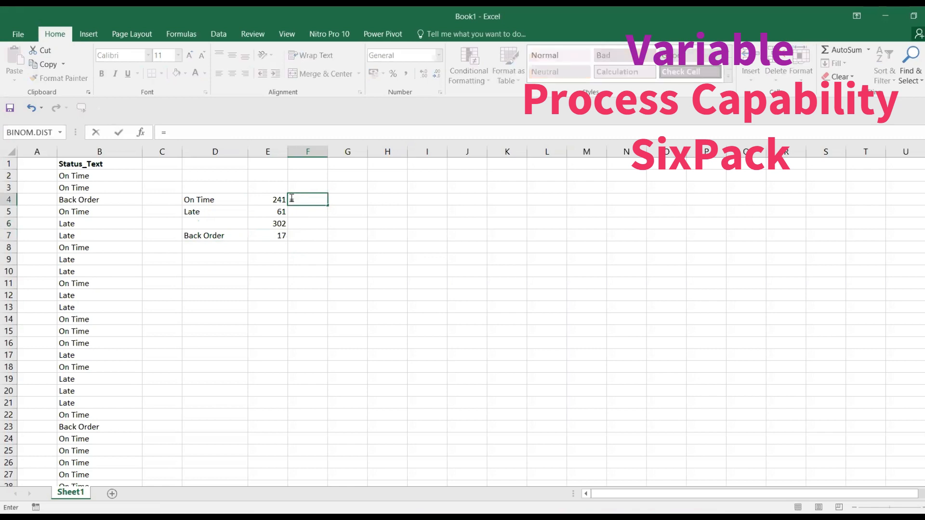
click(278, 198)
text(/)
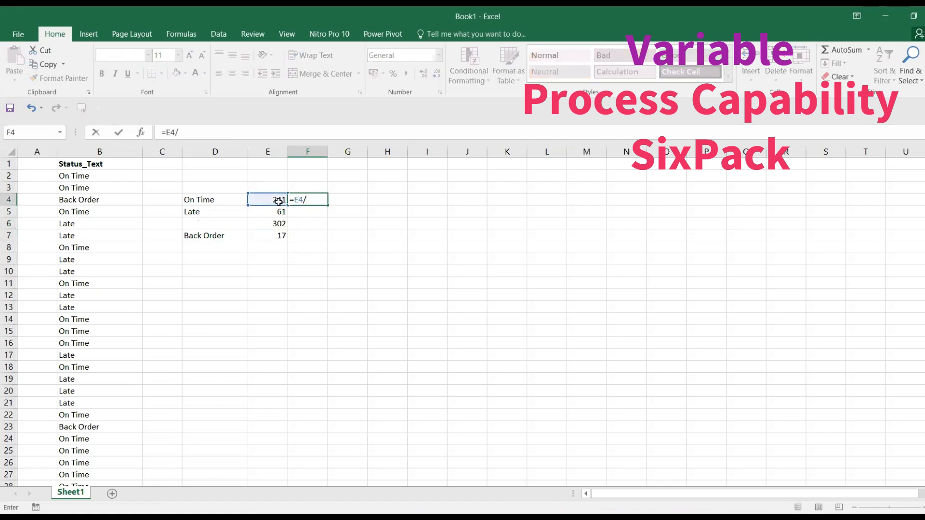
click(282, 223)
key(Return)
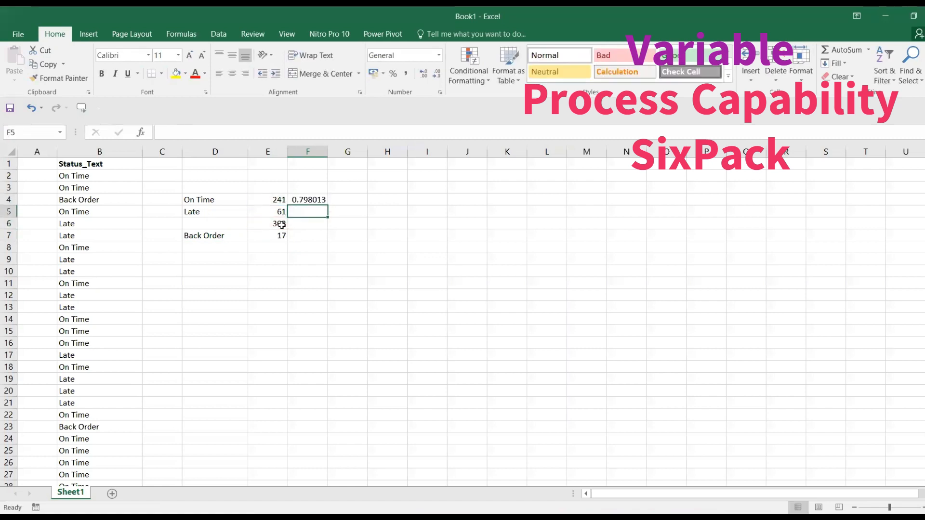
click(313, 199)
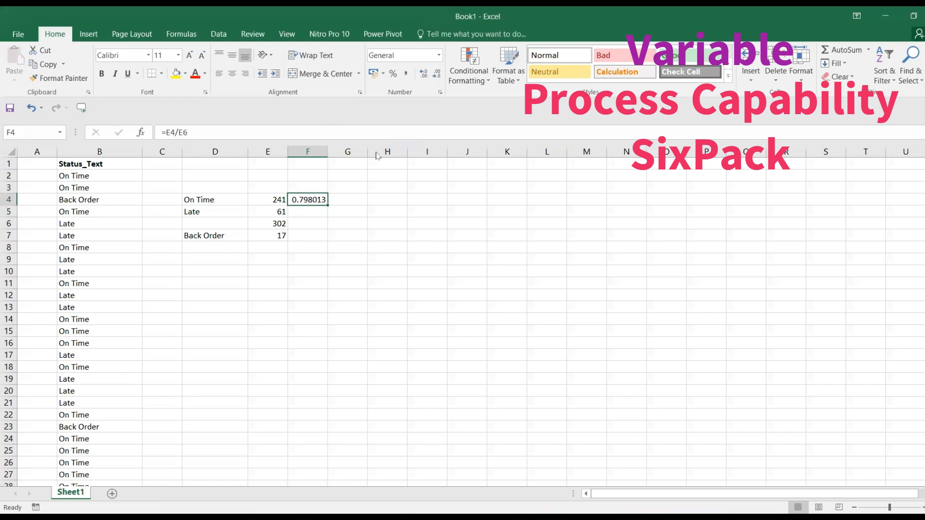
click(393, 76)
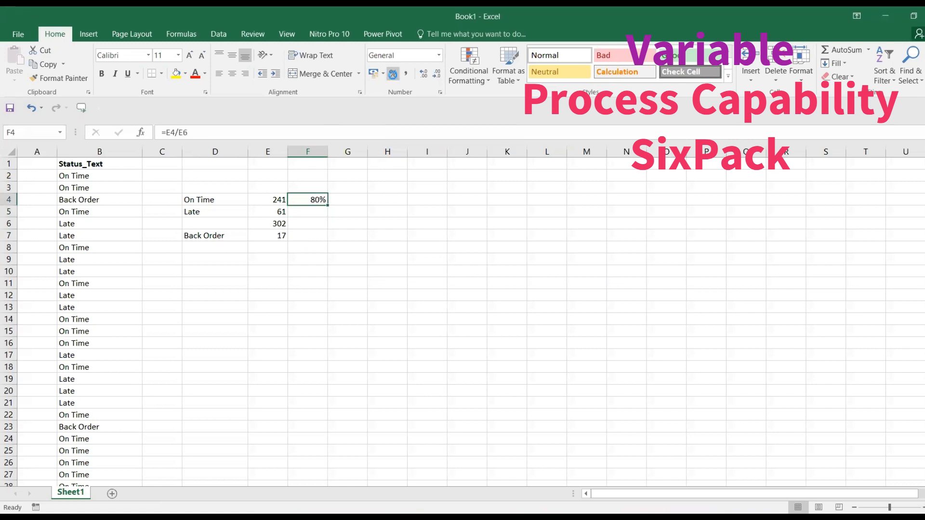
click(422, 76)
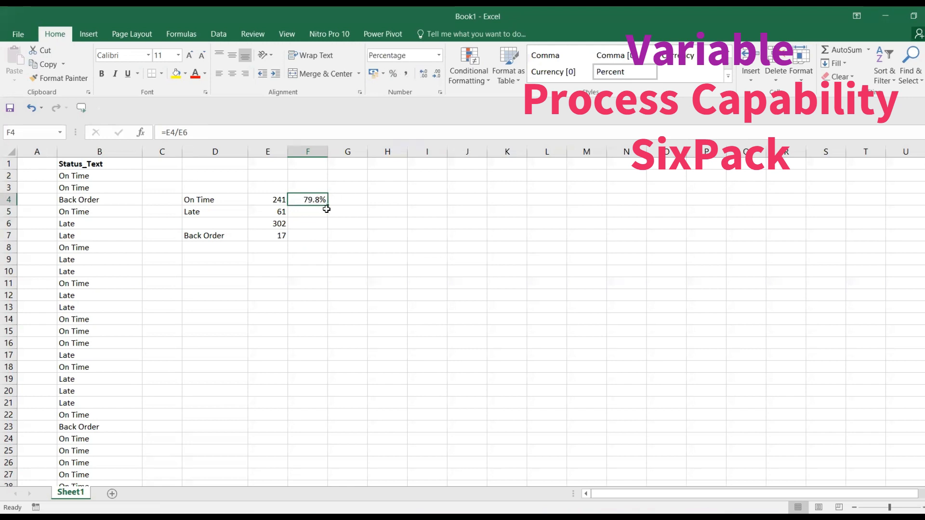
Calculate the Late share in cell F5 as =E5/E6.
drag(329, 206, 329, 219)
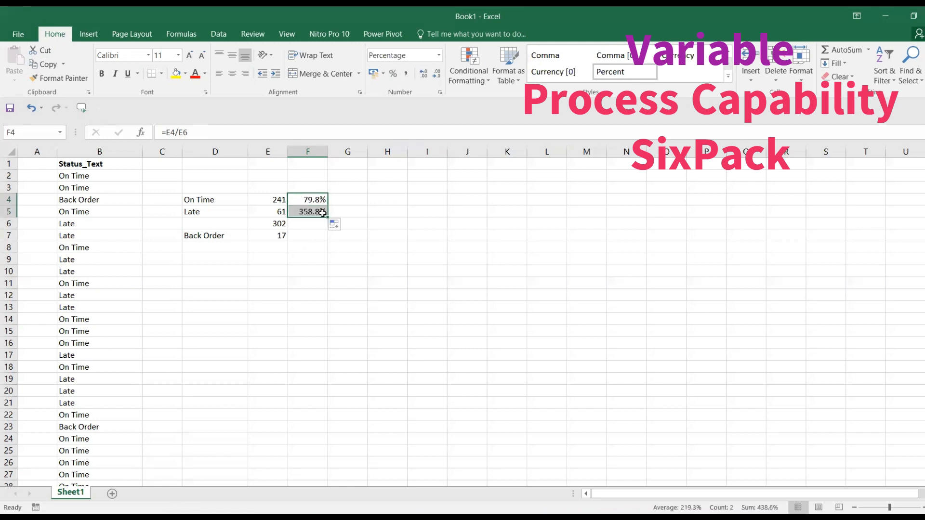
click(314, 210)
text(=)
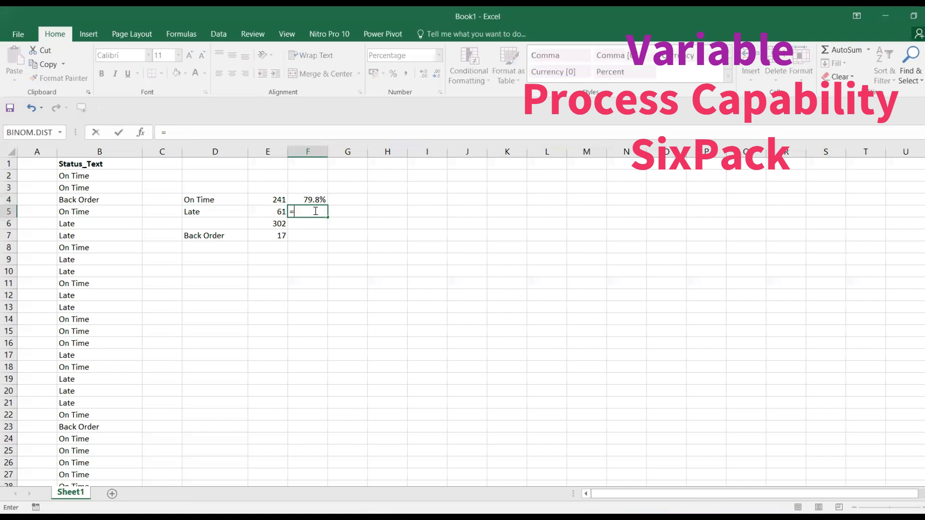
click(273, 212)
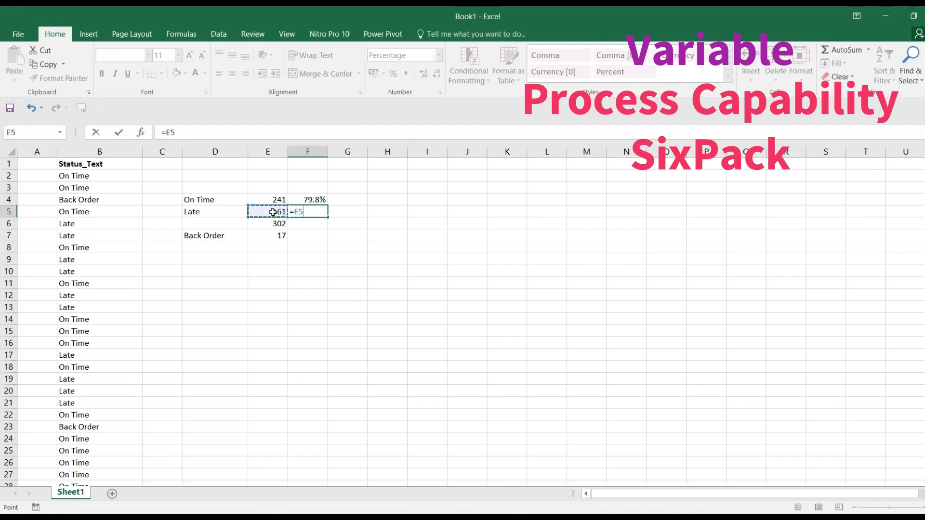
text(/)
click(272, 223)
key(Return)
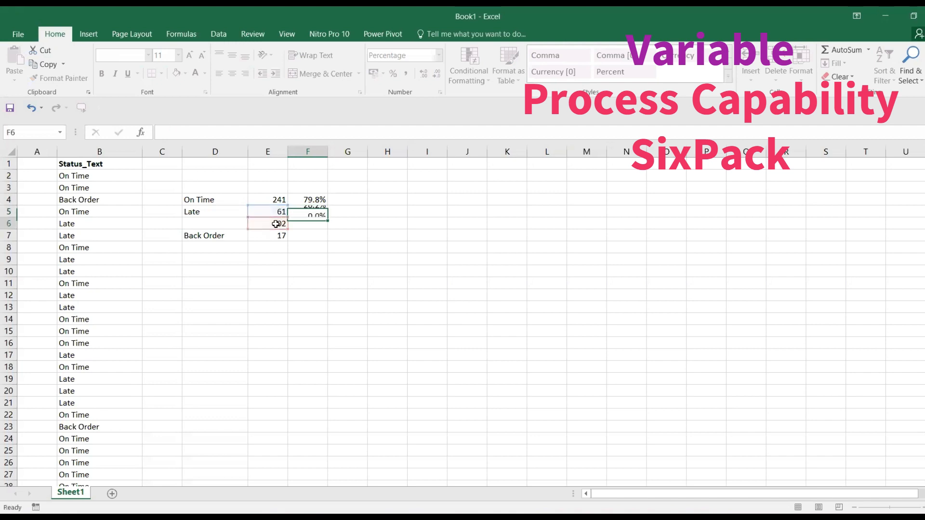
click(317, 211)
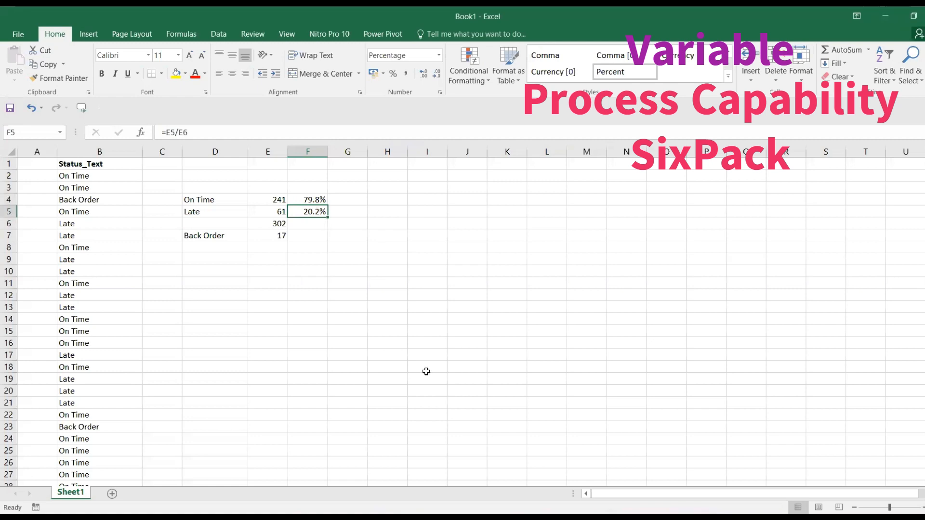
mouse_move(699, 514)
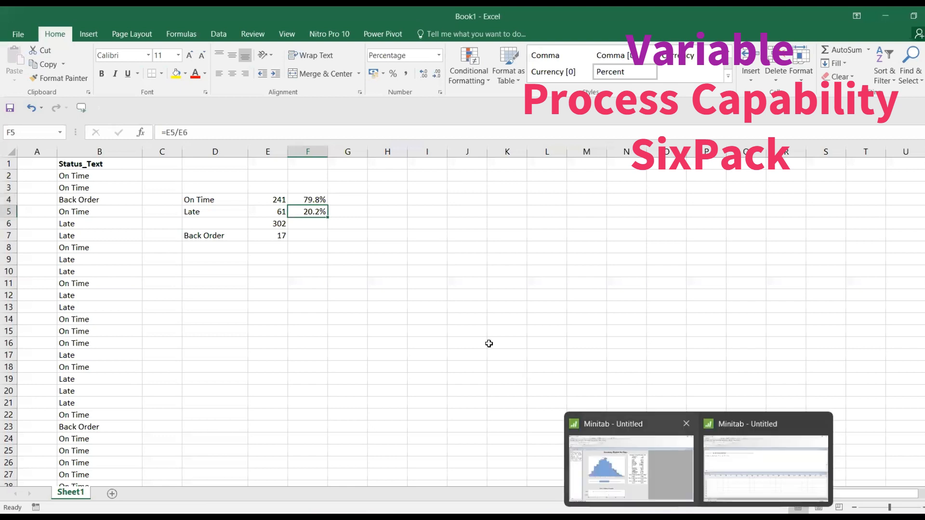
click(352, 213)
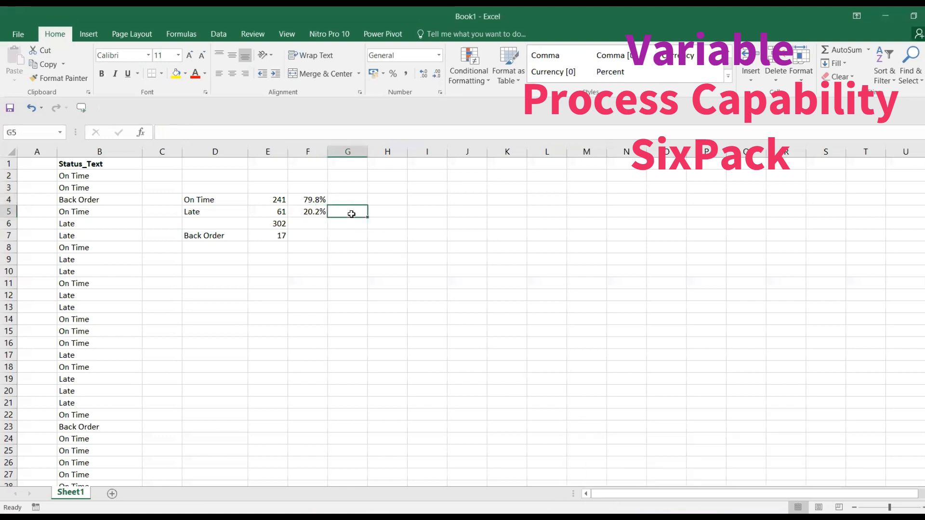
click(399, 214)
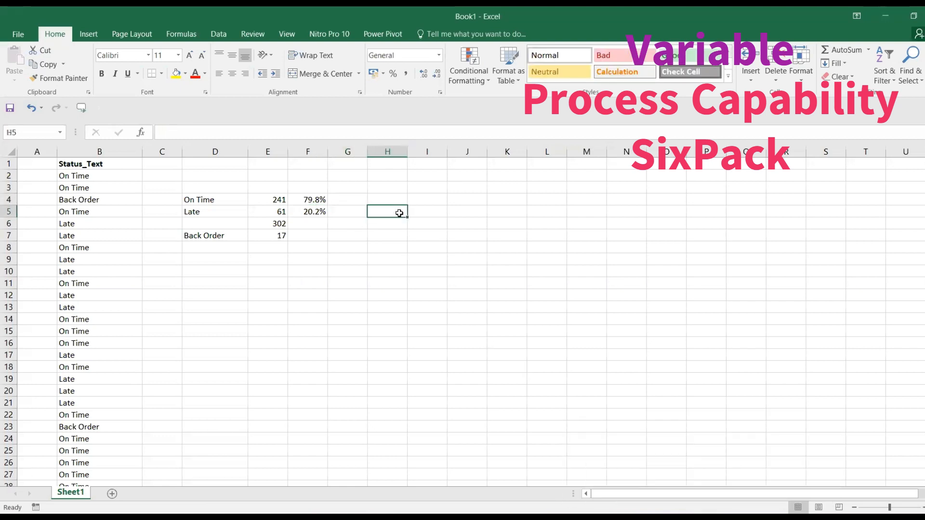
text(=)
click(333, 210)
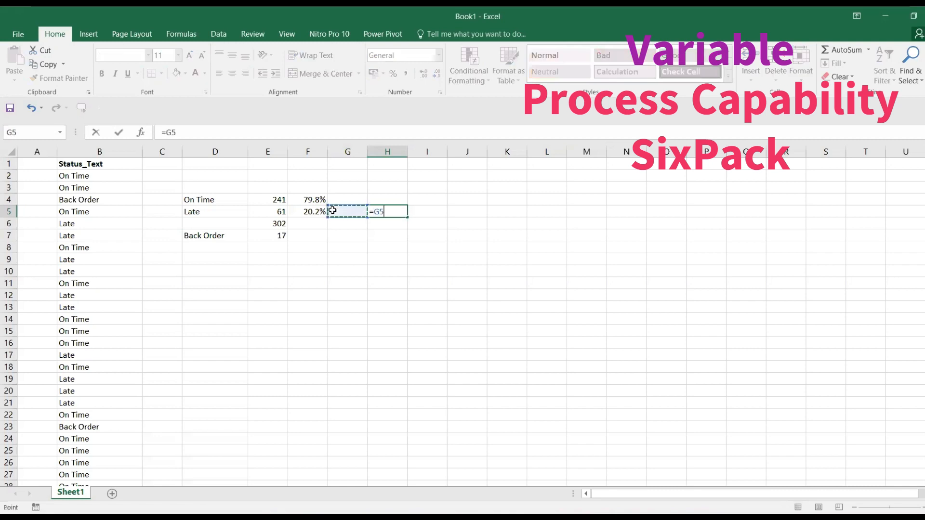
key(Escape)
Convert the Late share to parts per million in cell G5 with the formula =F5*1e6.
click(332, 211)
text(=)
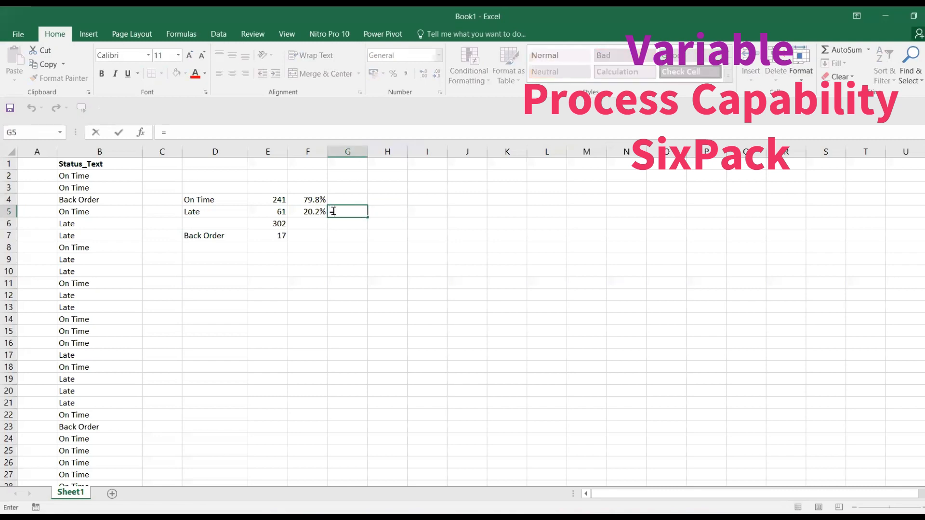
click(316, 211)
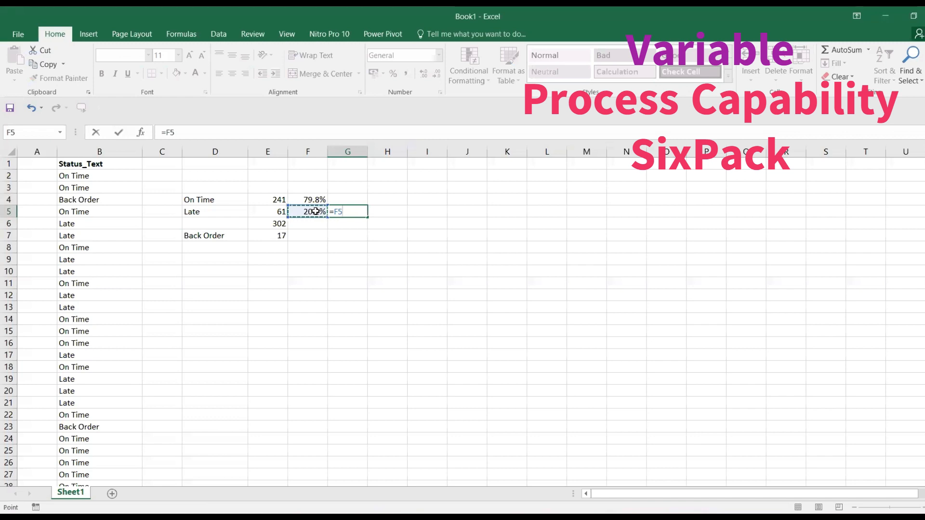
text(*1e6)
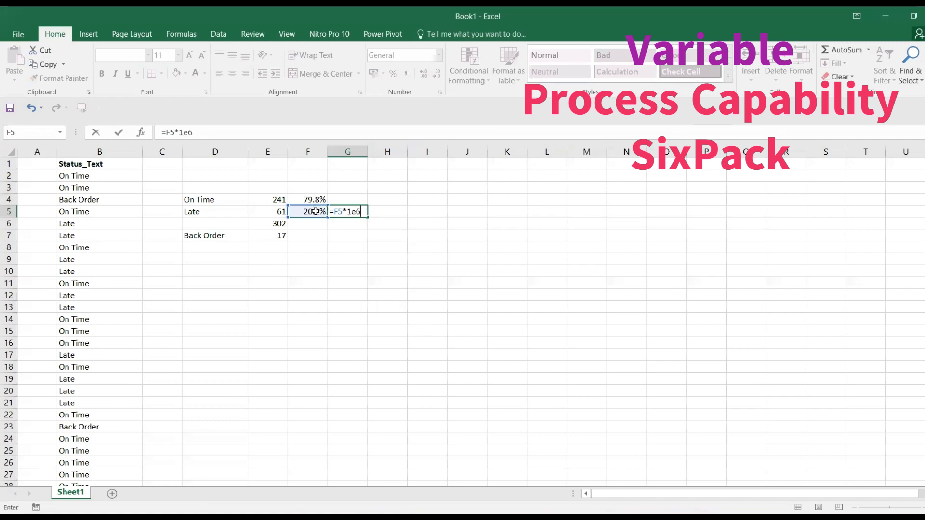
key(Return)
key(Up)
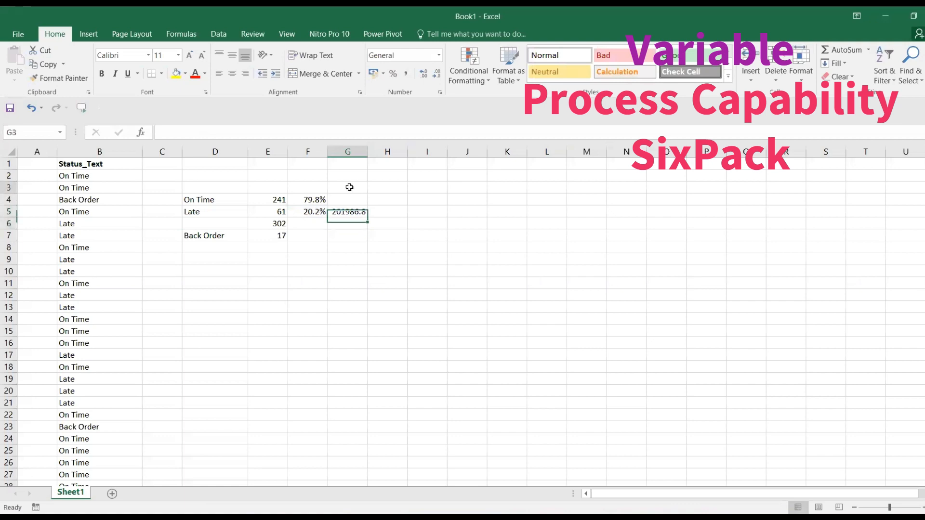
Label the share column with % in cell F3 and make the parts-per-million value in G5 bold.
click(349, 188)
click(318, 189)
text(%)
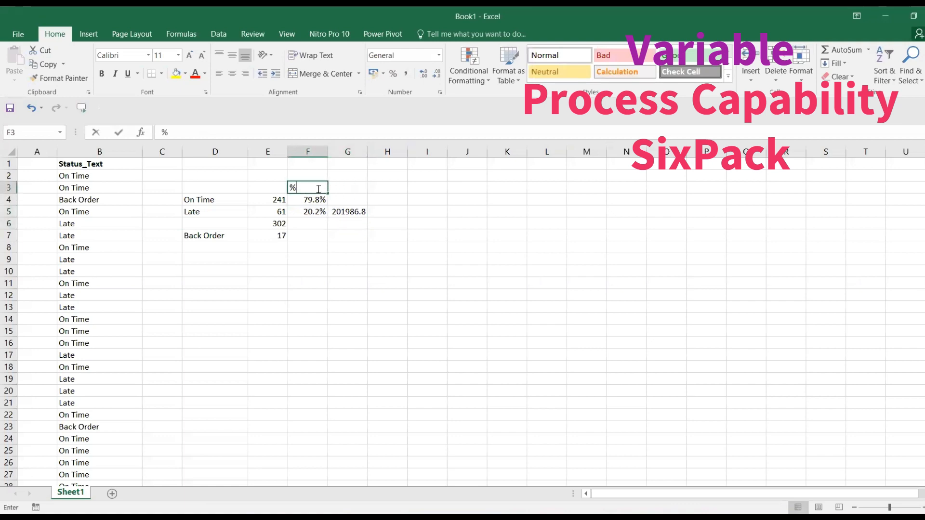
key(Return)
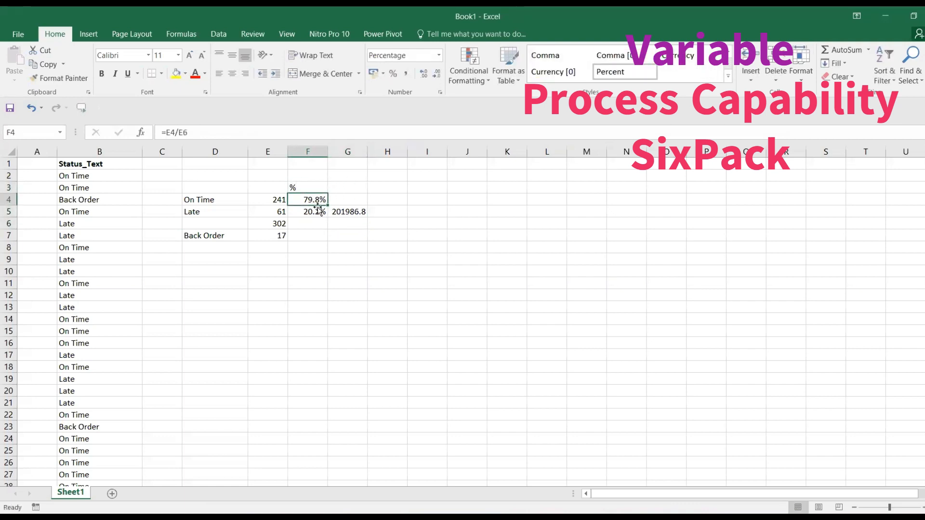
click(356, 213)
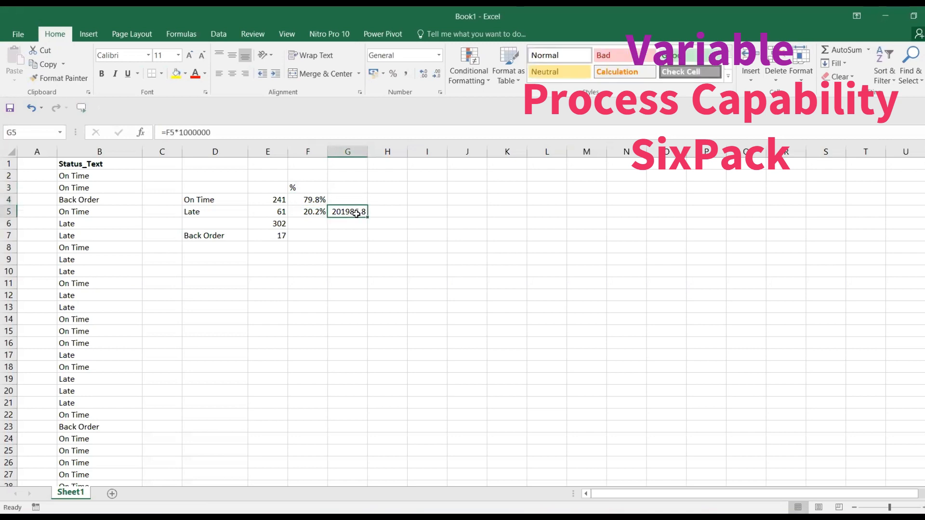
key(ctrl+b)
Switch to Minitab and view the second Process Capability Sixpack report for Days to compare its overall PPM.
click(673, 512)
click(632, 465)
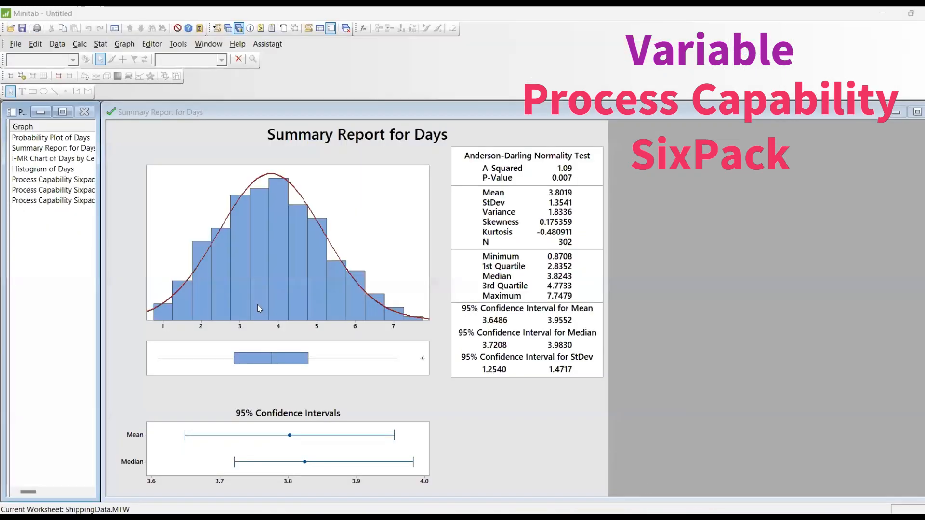
click(75, 191)
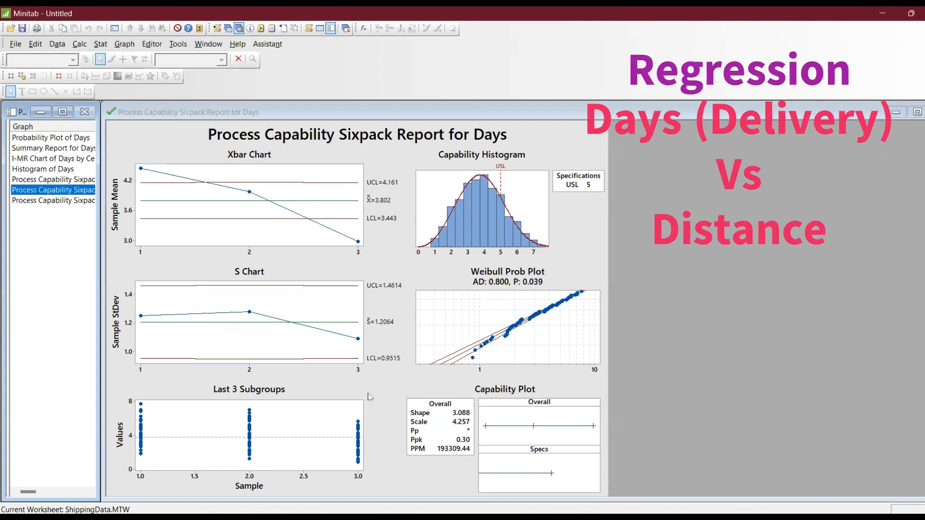
Create a linear fitted line plot with Days as response and Distance as predictor, and minimise the plot and Session windows.
click(101, 45)
mouse_move(109, 73)
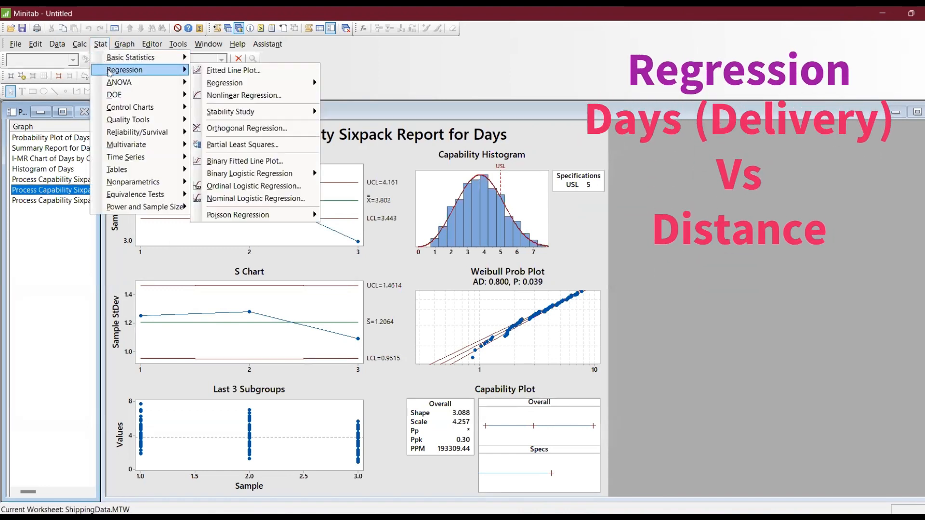
click(200, 71)
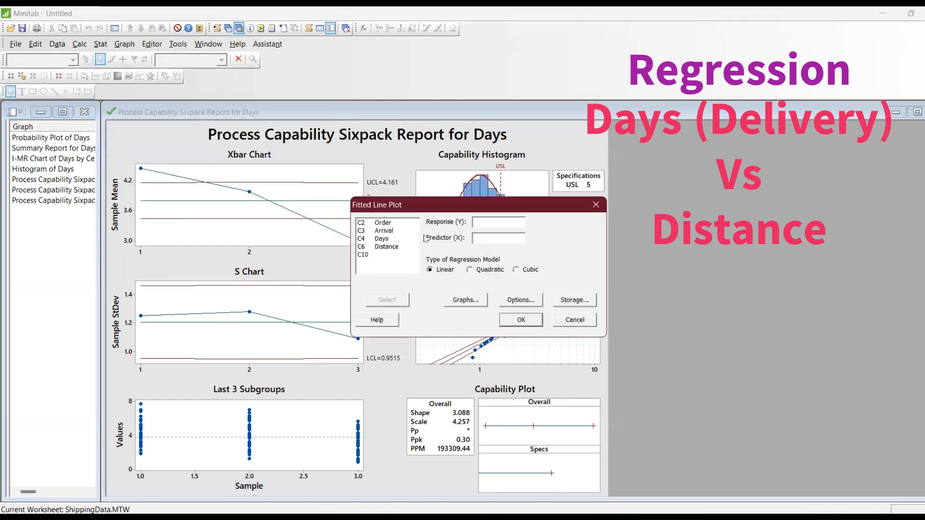
double_click(381, 239)
double_click(386, 248)
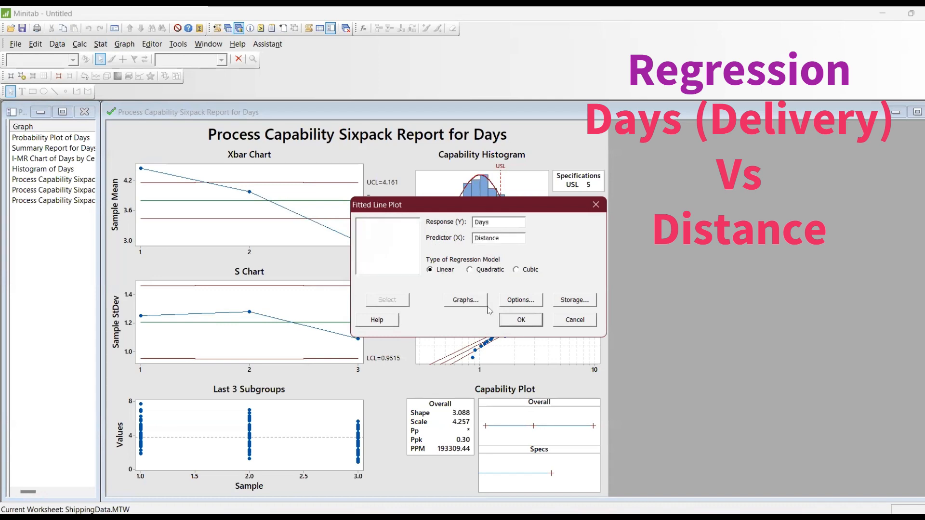
click(508, 320)
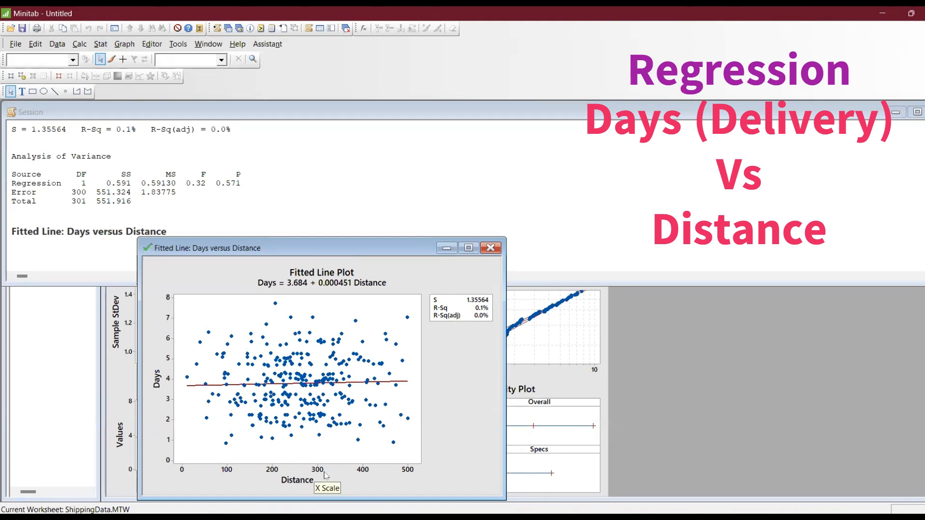
click(446, 248)
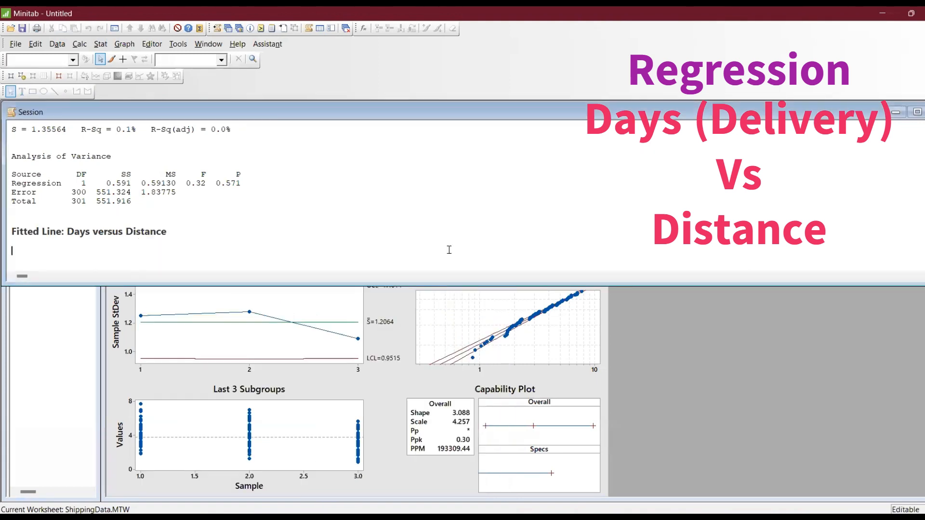
click(896, 112)
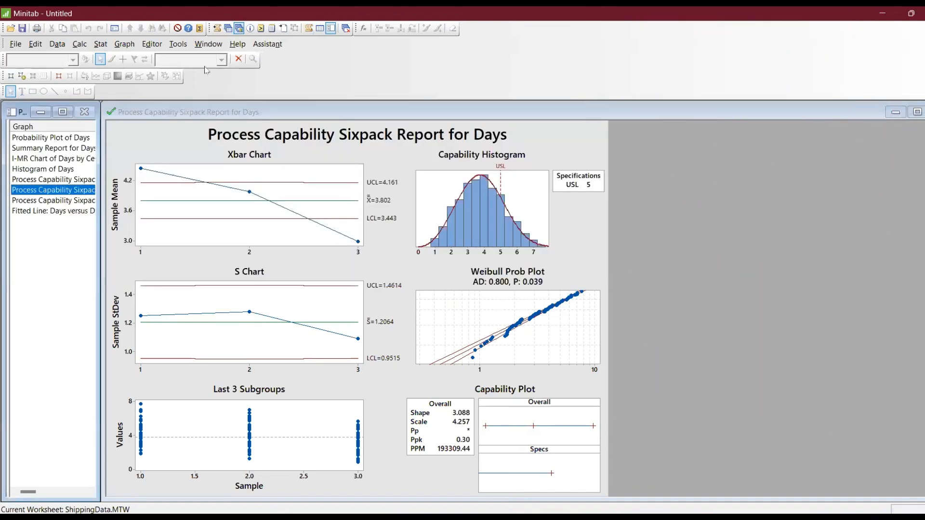
click(152, 45)
click(152, 45)
click(177, 45)
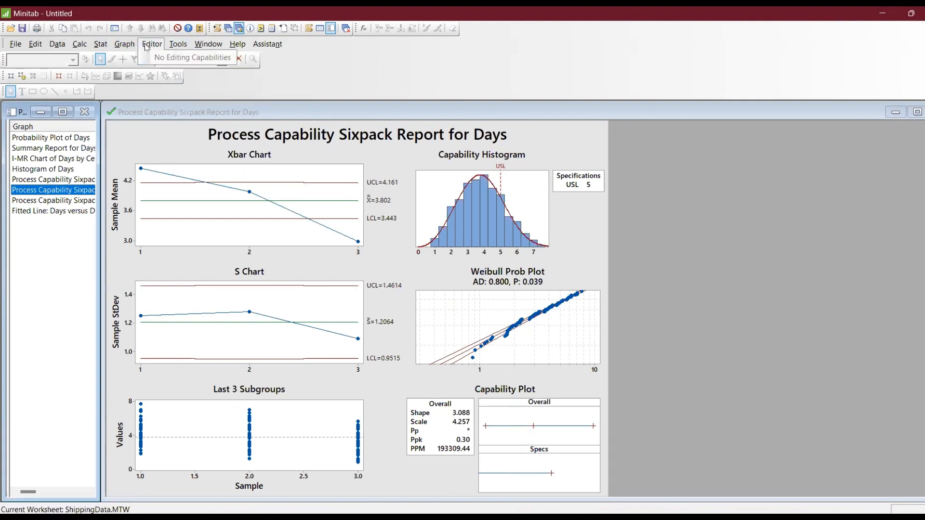
click(146, 47)
click(69, 202)
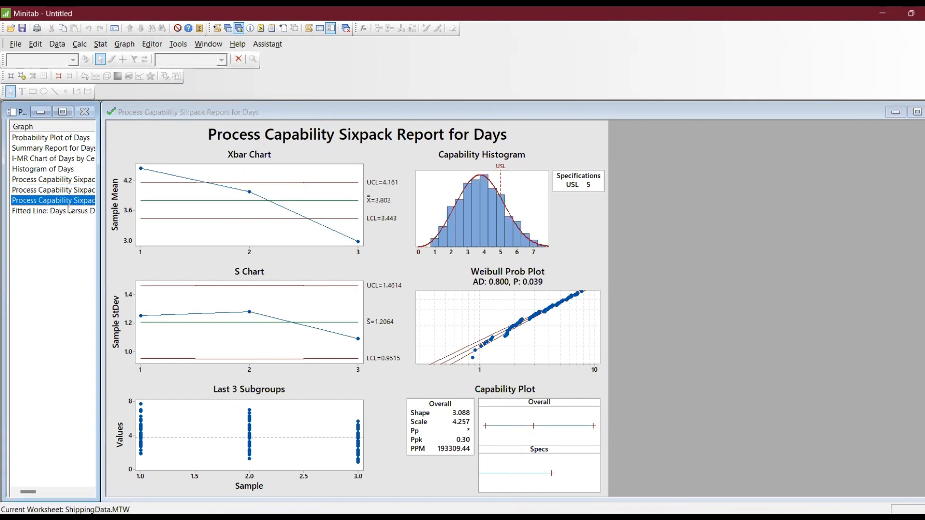
click(69, 210)
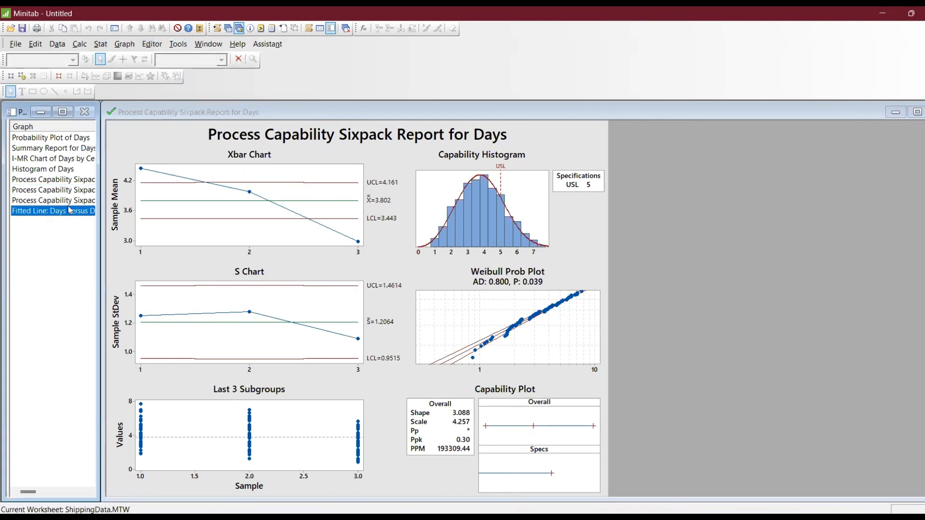
click(176, 45)
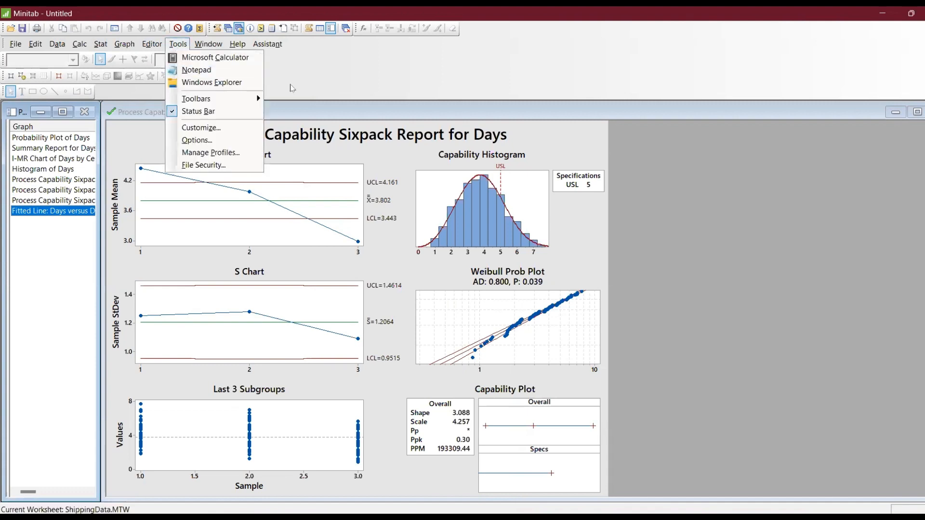
click(292, 88)
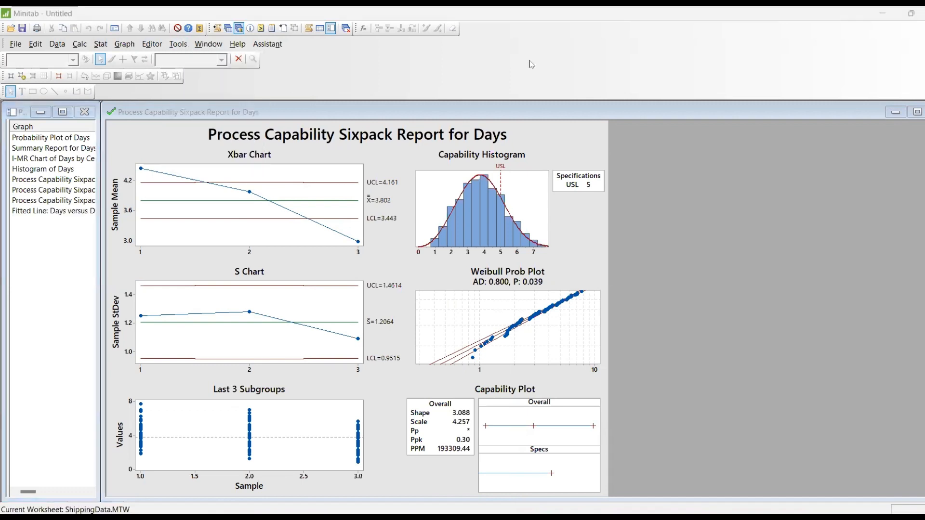
click(159, 47)
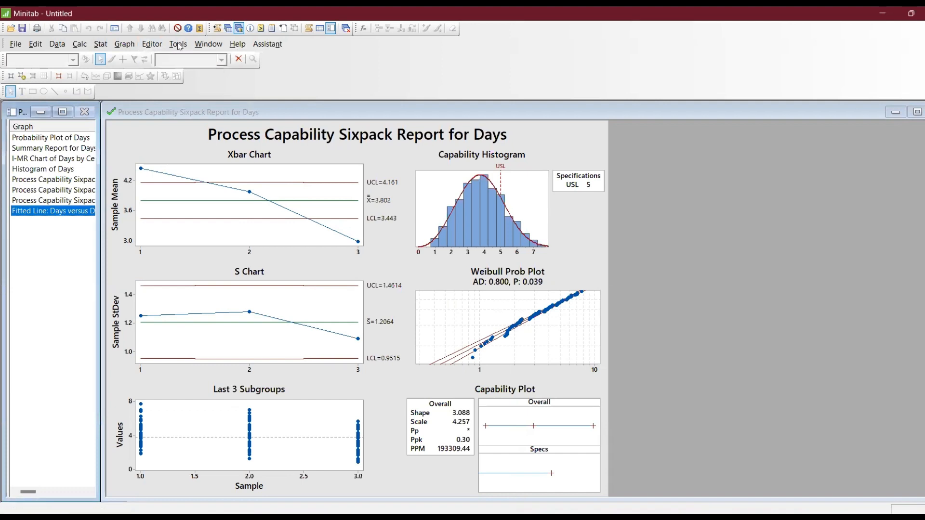
click(180, 46)
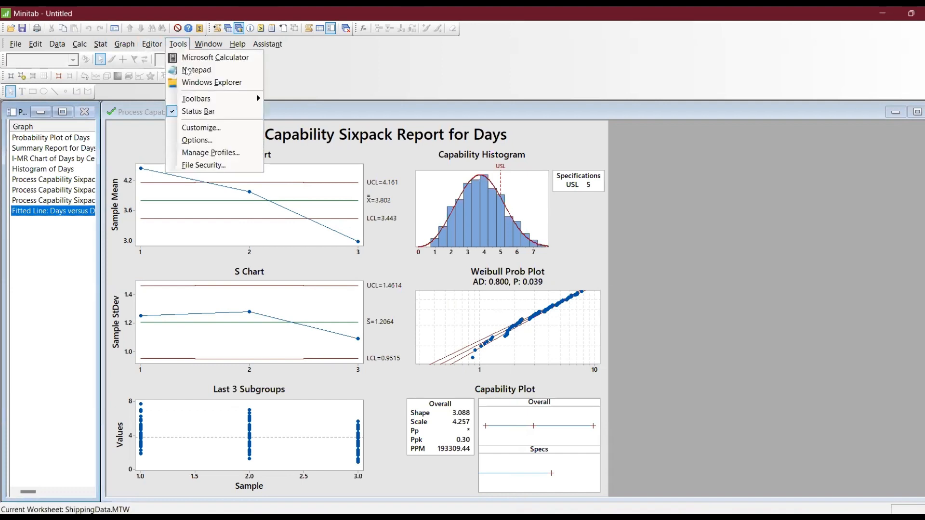
click(154, 43)
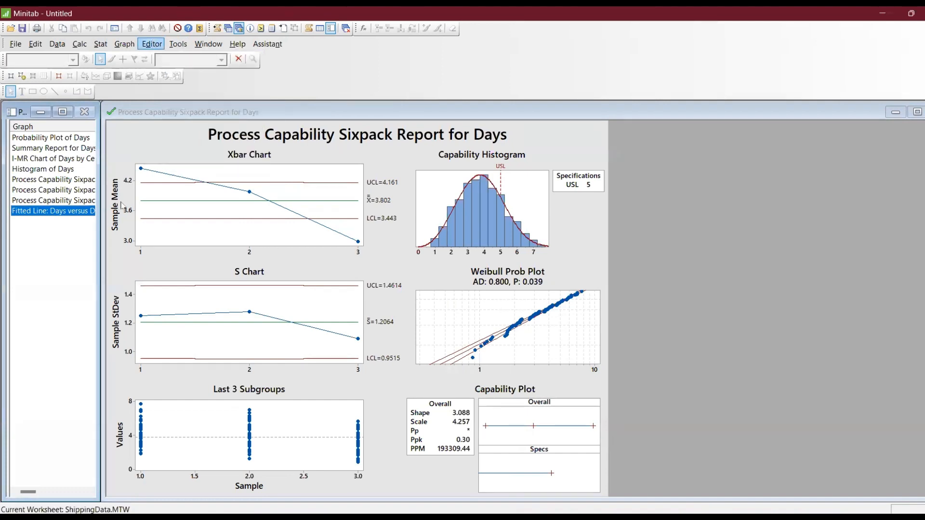
click(49, 201)
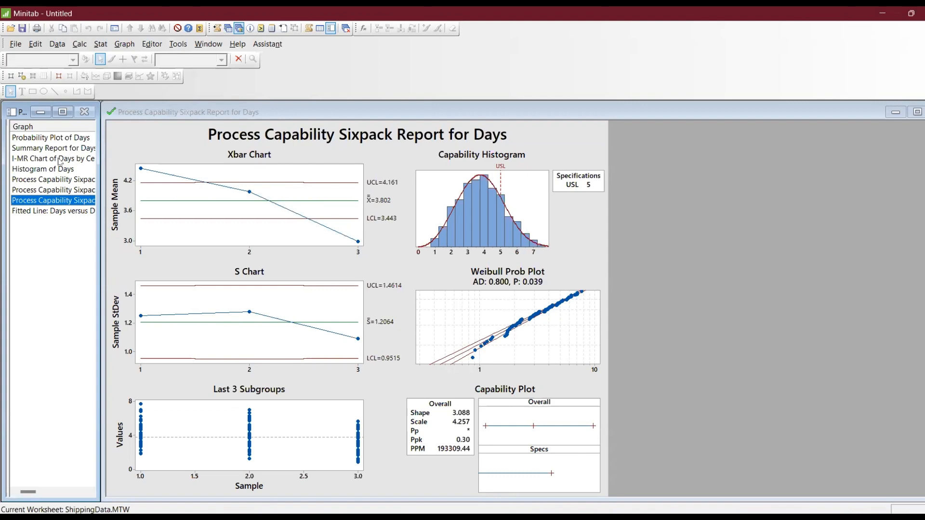
Show the worksheets and reopen ShippingData.MTW from the Getting Started sample data folder, discarding the changes to the open copy.
click(218, 28)
click(227, 28)
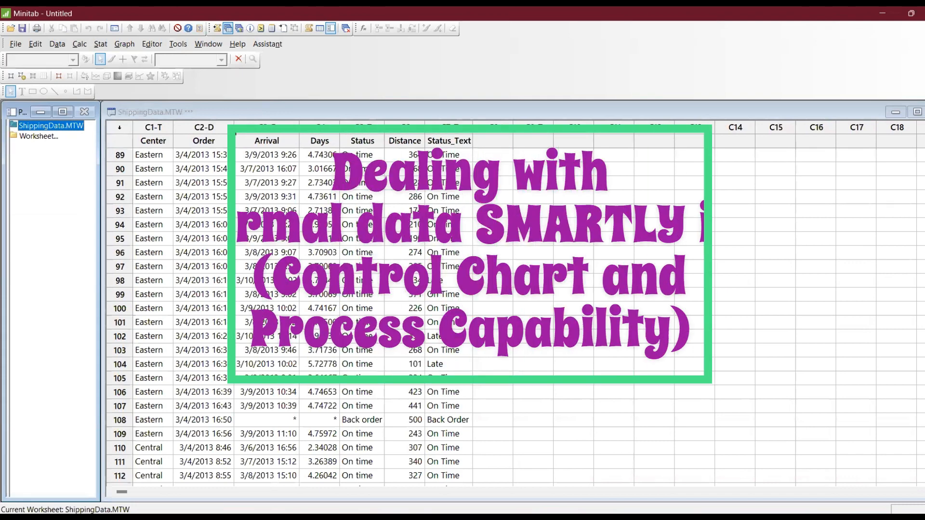
click(16, 44)
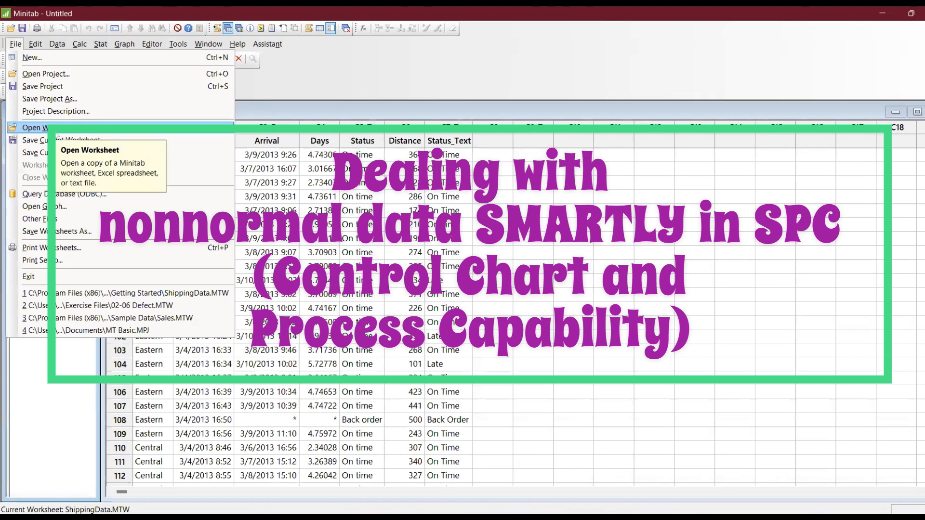
click(55, 131)
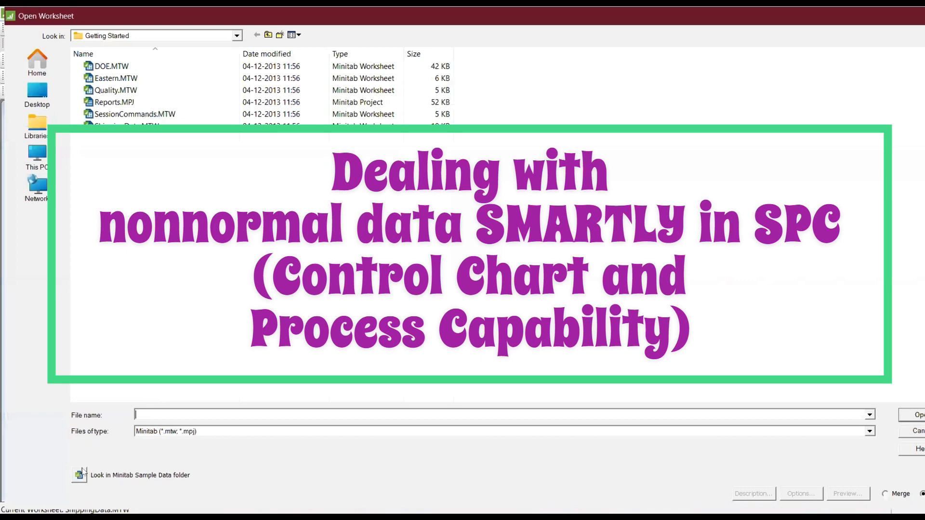
click(80, 472)
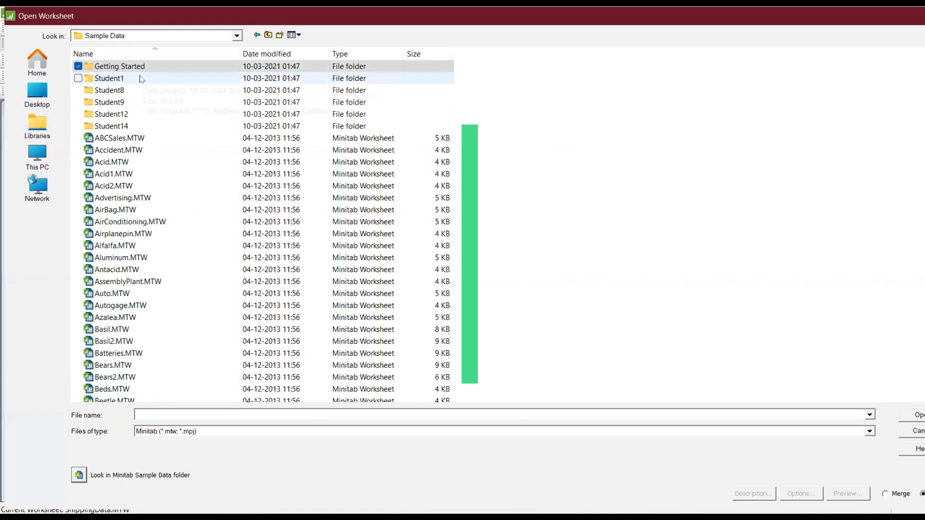
double_click(138, 67)
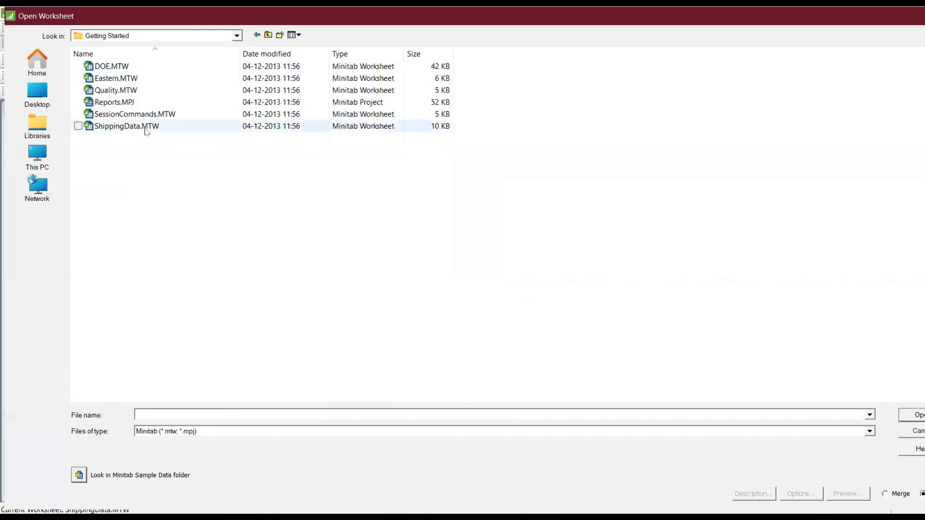
click(145, 126)
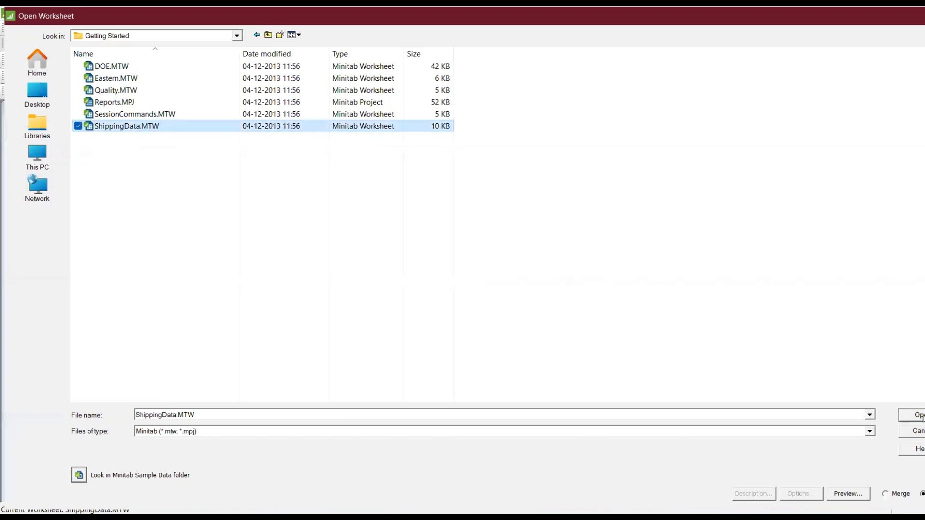
click(918, 415)
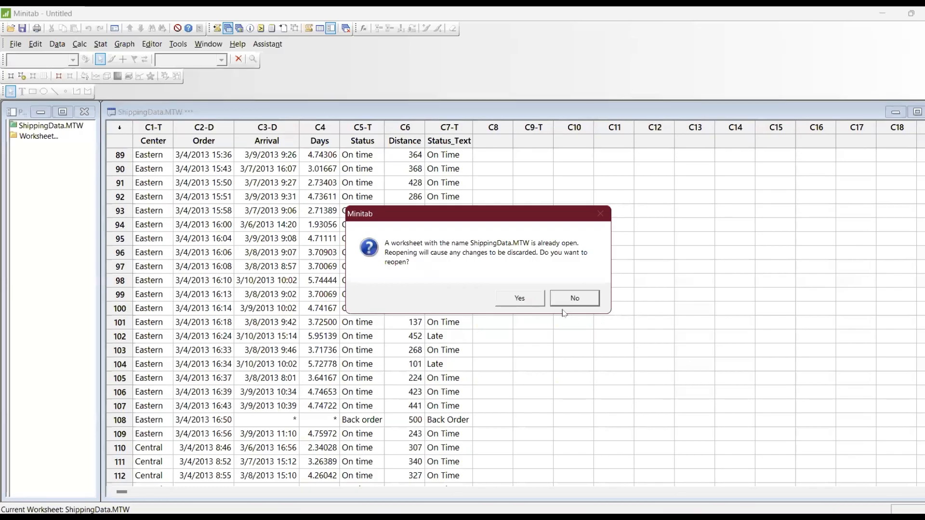
click(527, 296)
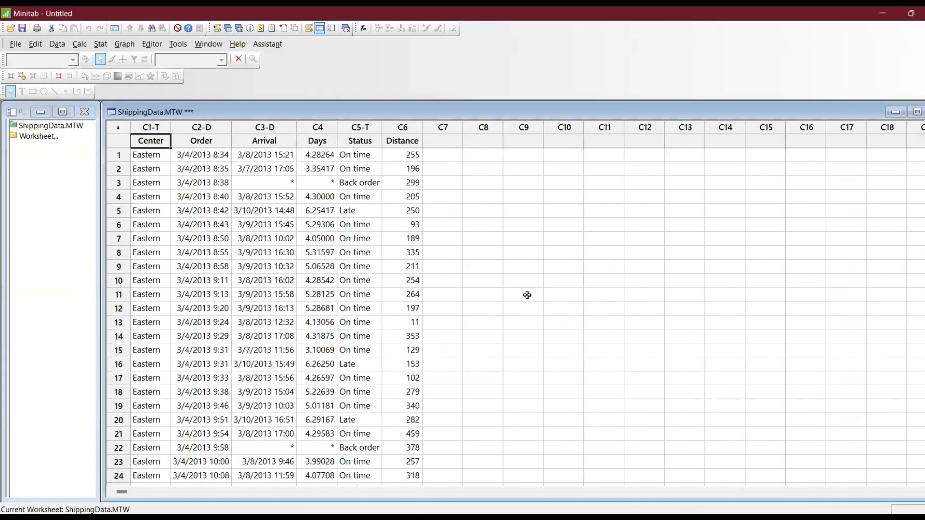